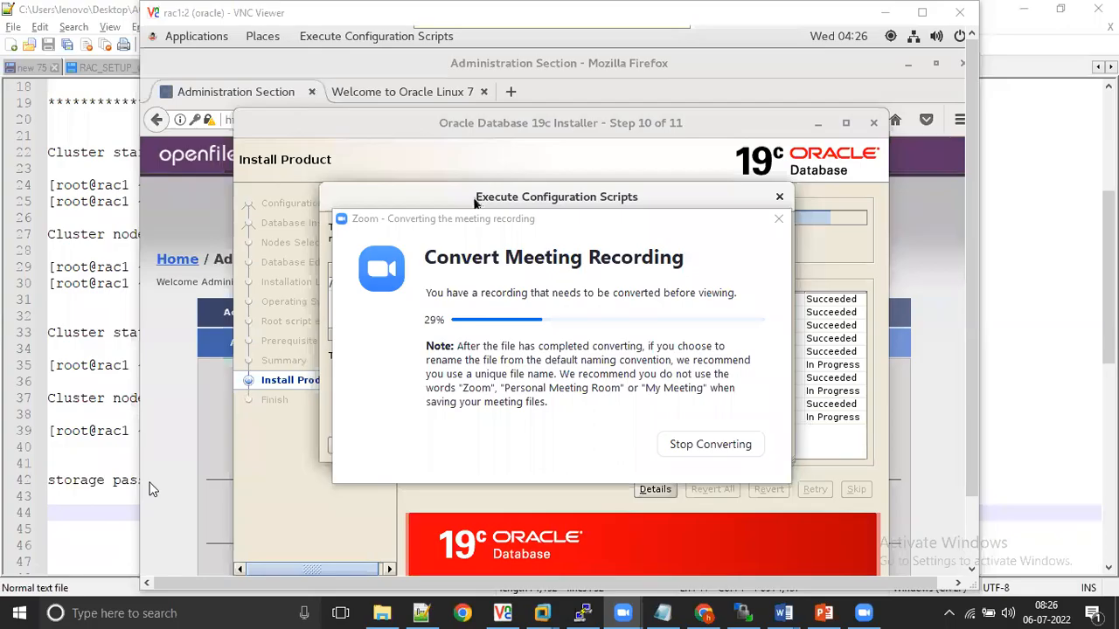
Step: Copy the root.sh script path from the list of configuration scripts and switch to the PuTTY terminal
{"action": "left_click", "coordinate": [562, 515]}
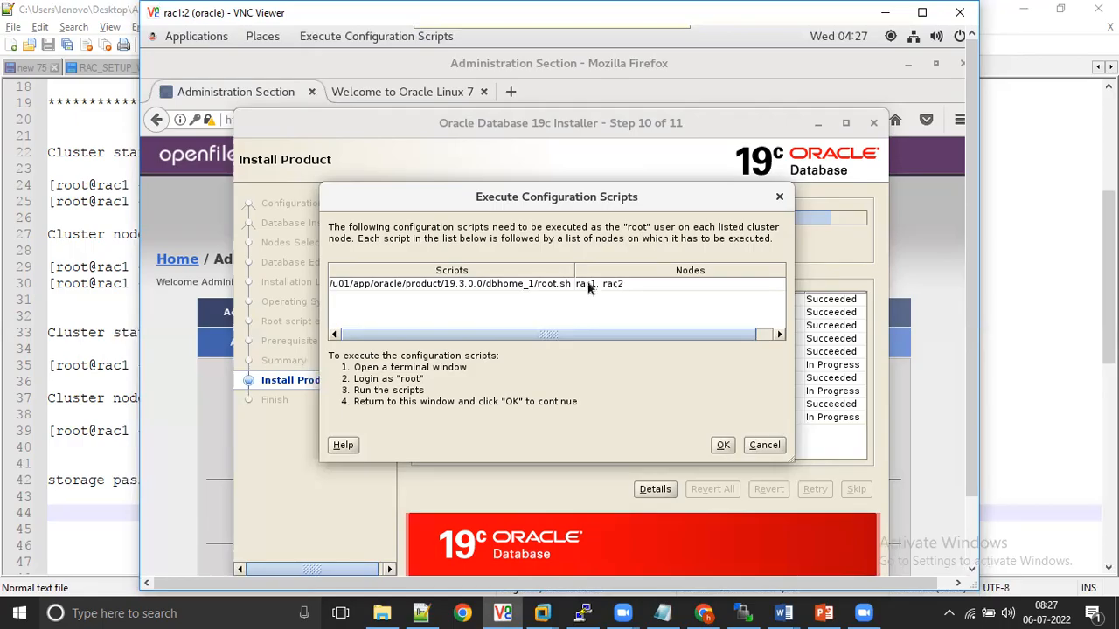
{"action": "double_click", "coordinate": [452, 284]}
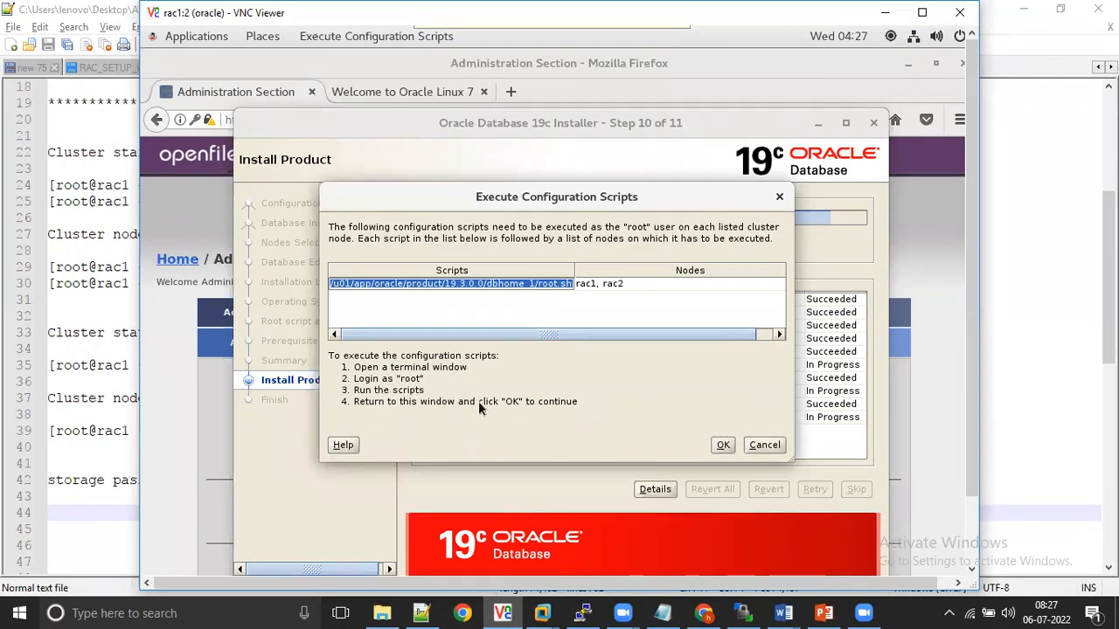
{"action": "left_click", "coordinate": [569, 611]}
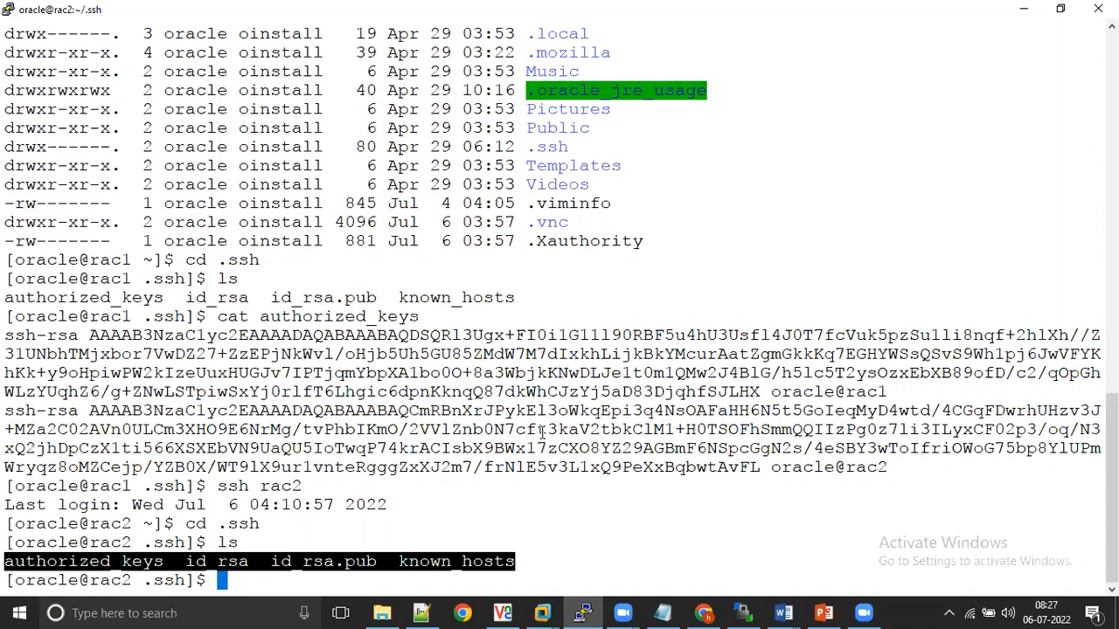
Step: Switch to the root user on rac2 with su - and enter the root password
{"action": "key", "text": "Return"}
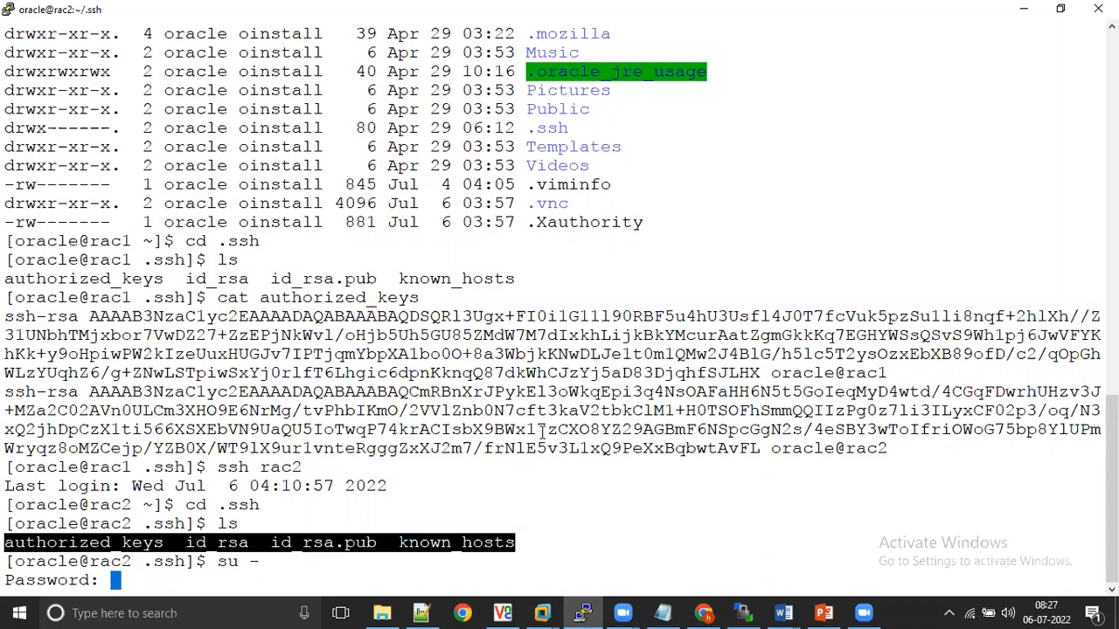
{"action": "key", "text": "Return"}
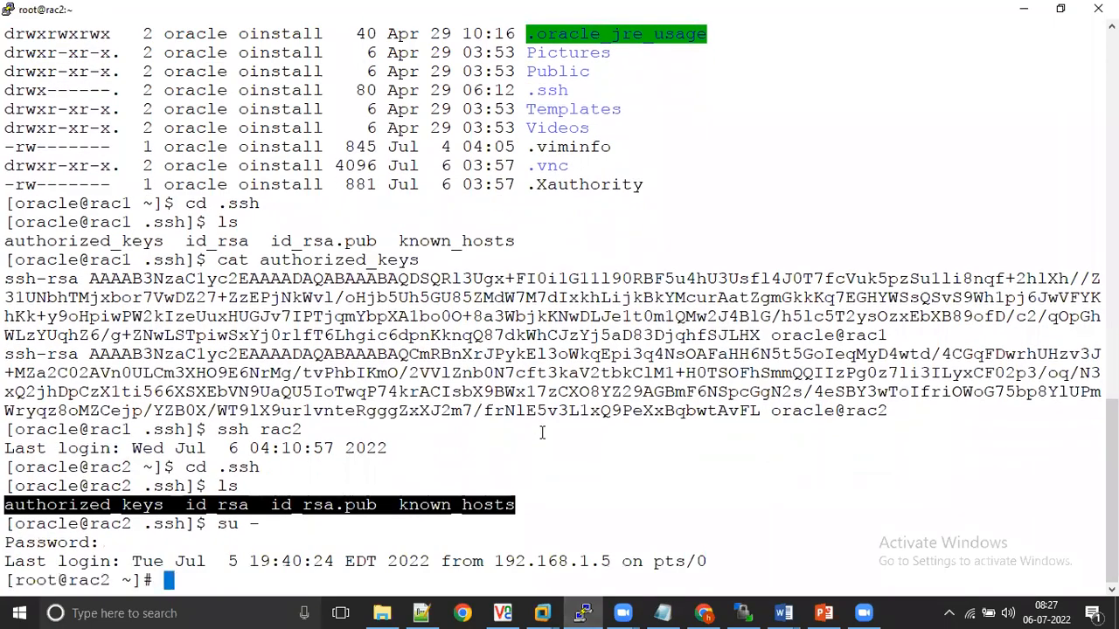
{"action": "key", "text": "Return"}
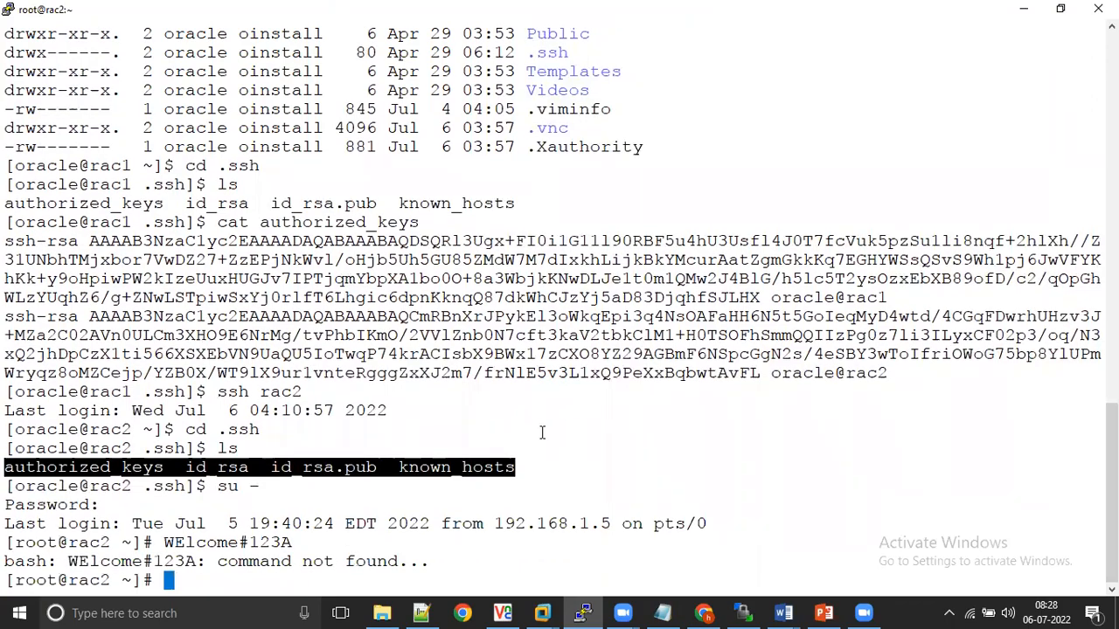
Step: Leave the root shell and close the SSH session on rac2 to return to the oracle shell on rac1
{"action": "key", "text": "alt+Tab"}
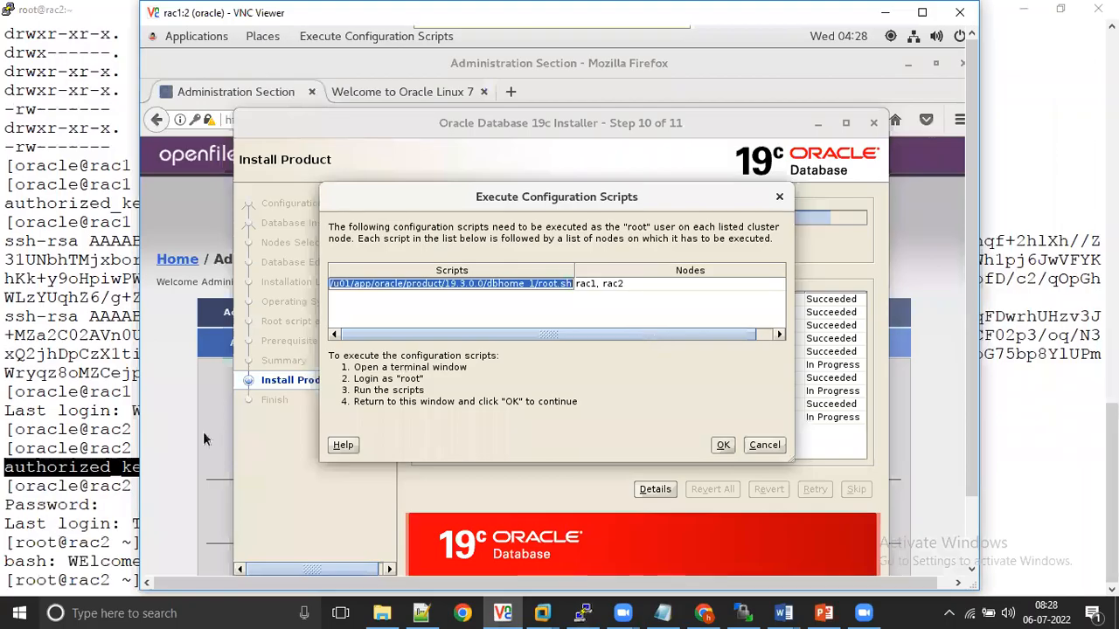
{"action": "left_click", "coordinate": [133, 463]}
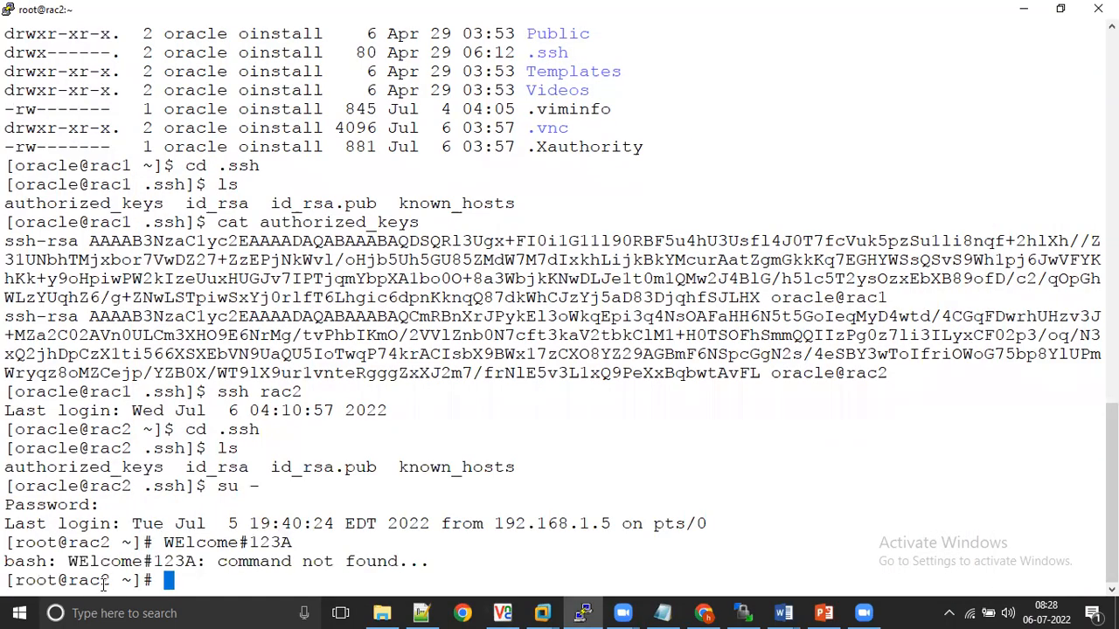
{"action": "left_click_drag", "start_coordinate": [152, 580], "coordinate": [7, 413]}
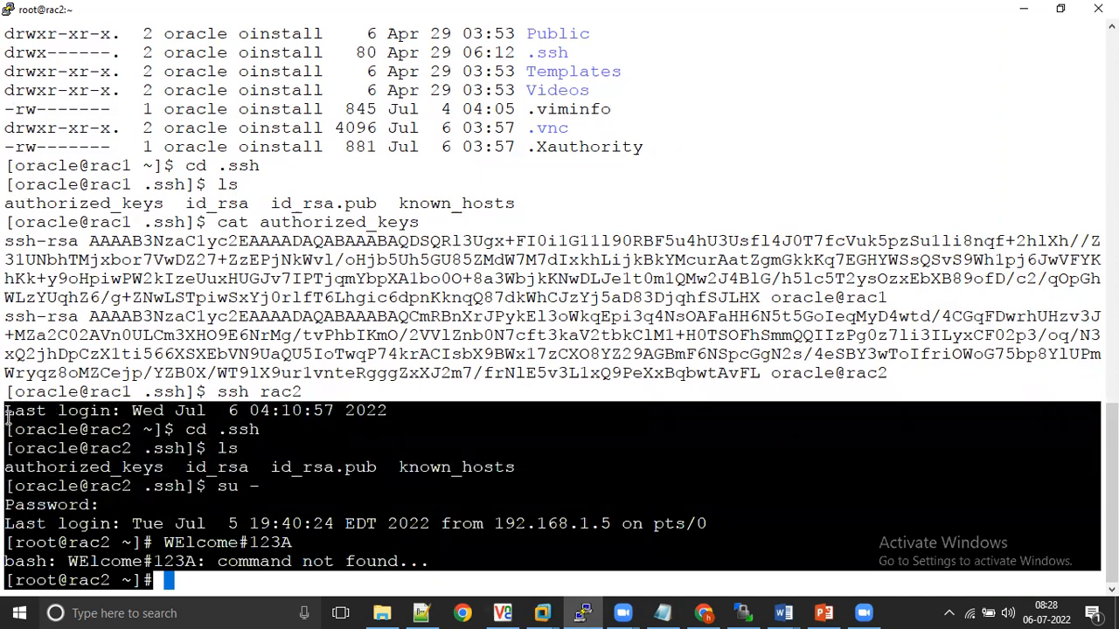
{"action": "left_click", "coordinate": [160, 410]}
{"action": "type", "text": "exit"}
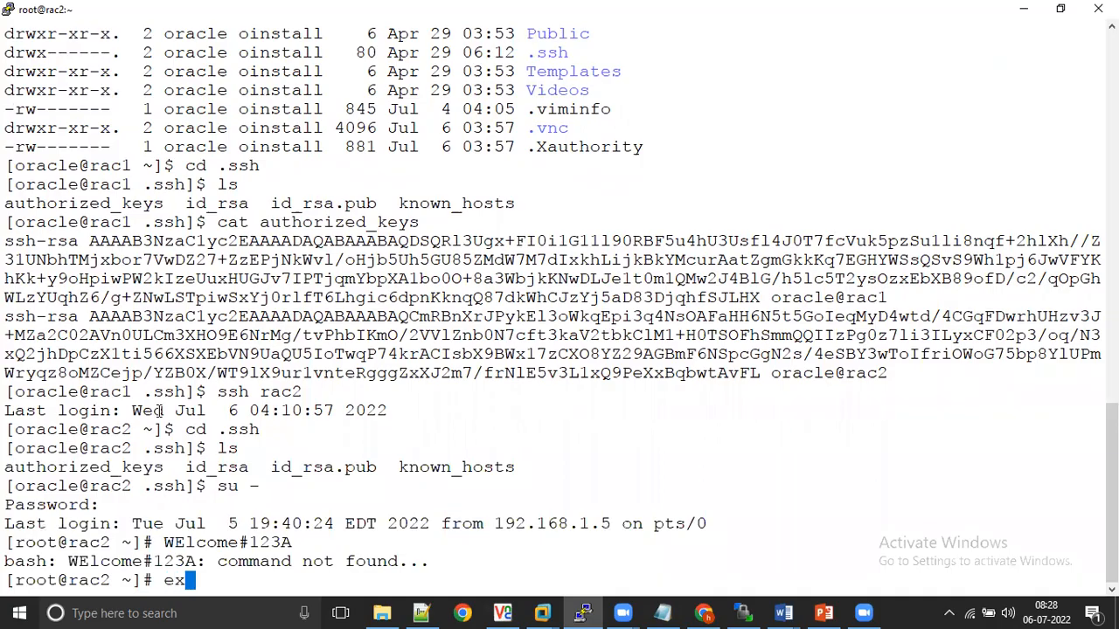
{"action": "key", "text": "Return"}
{"action": "type", "text": "exit"}
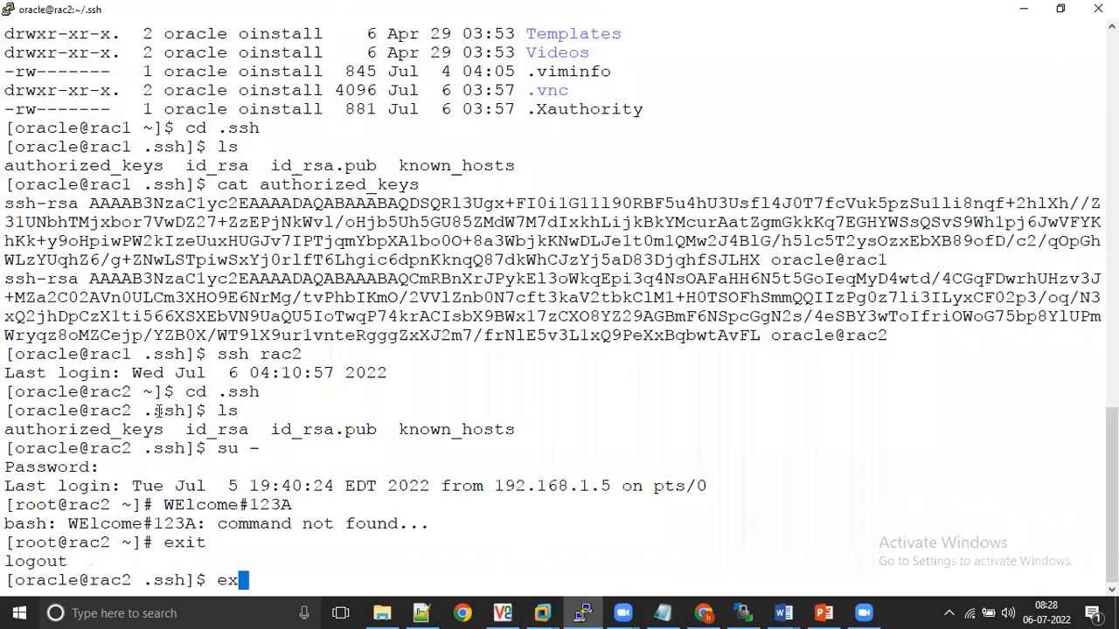
{"action": "key", "text": "Return"}
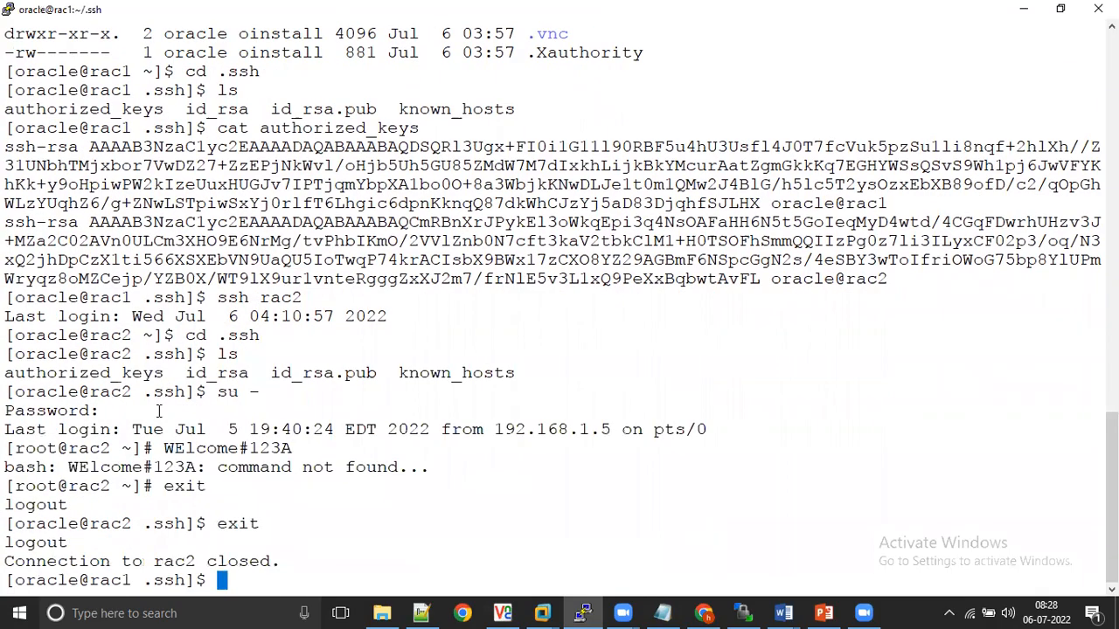
Step: Switch to the root user on rac1 with su - and enter the root password
{"action": "key", "text": "Return"}
{"action": "type", "text": "su -"}
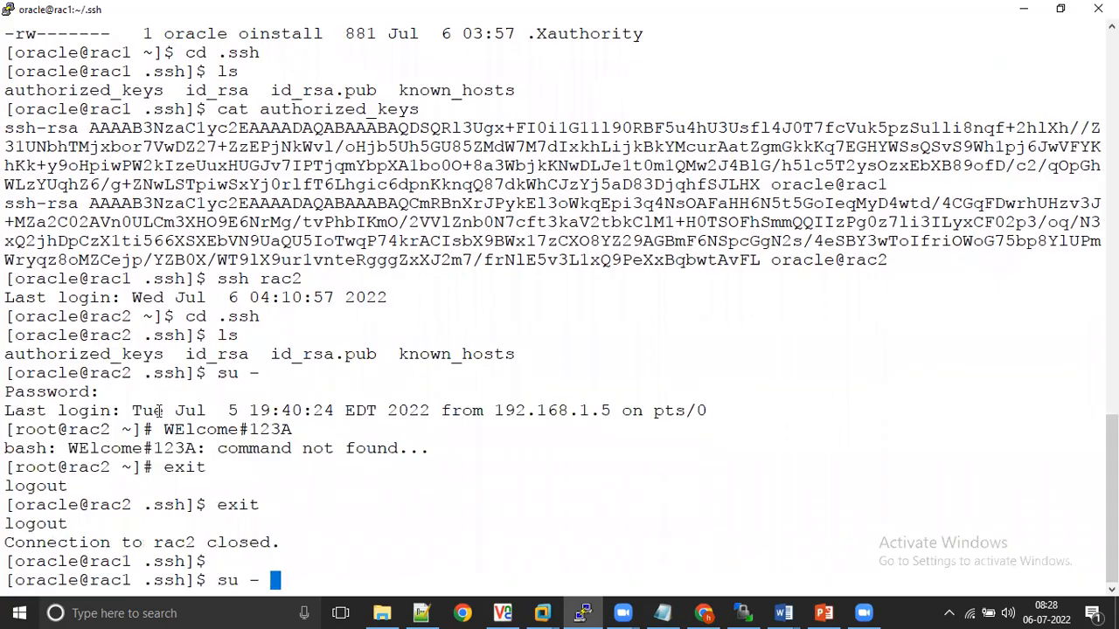
{"action": "key", "text": "Return"}
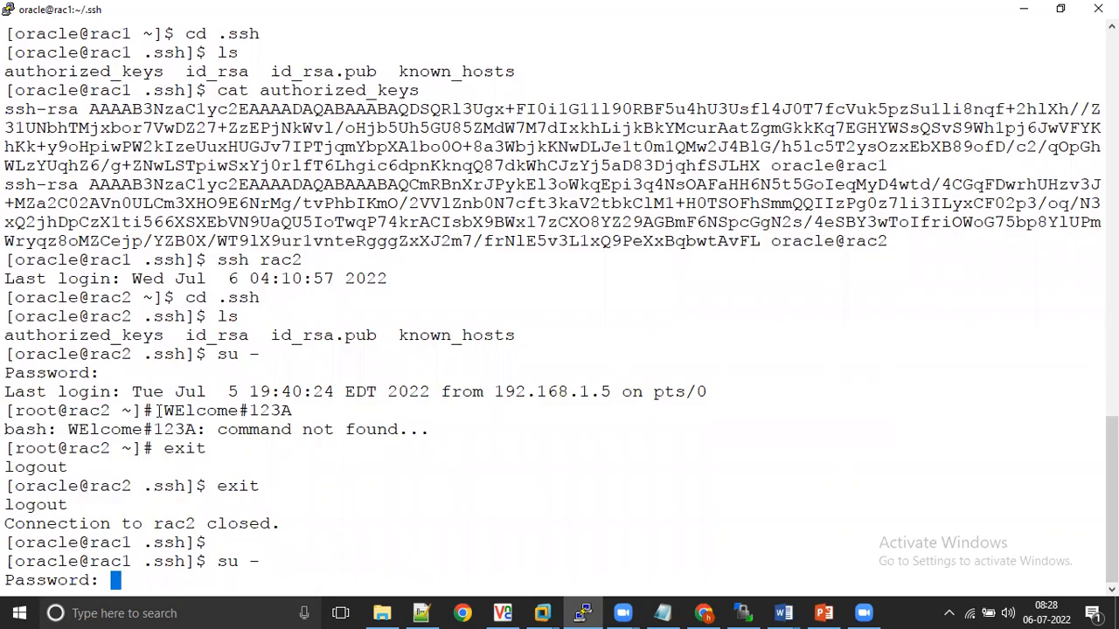
{"action": "key", "text": "Return"}
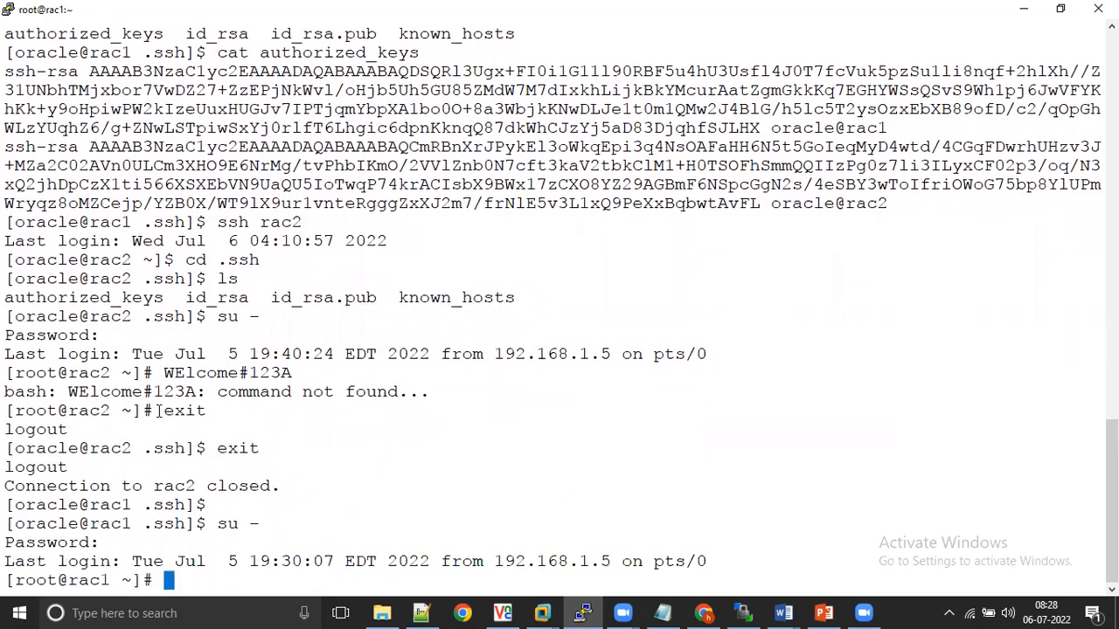
Step: Run /u01/app/oracle/product/19.3.0.0/dbhome_1/root.sh as root on rac1, accepting the default local bin directory
{"action": "key", "text": "alt+Tab"}
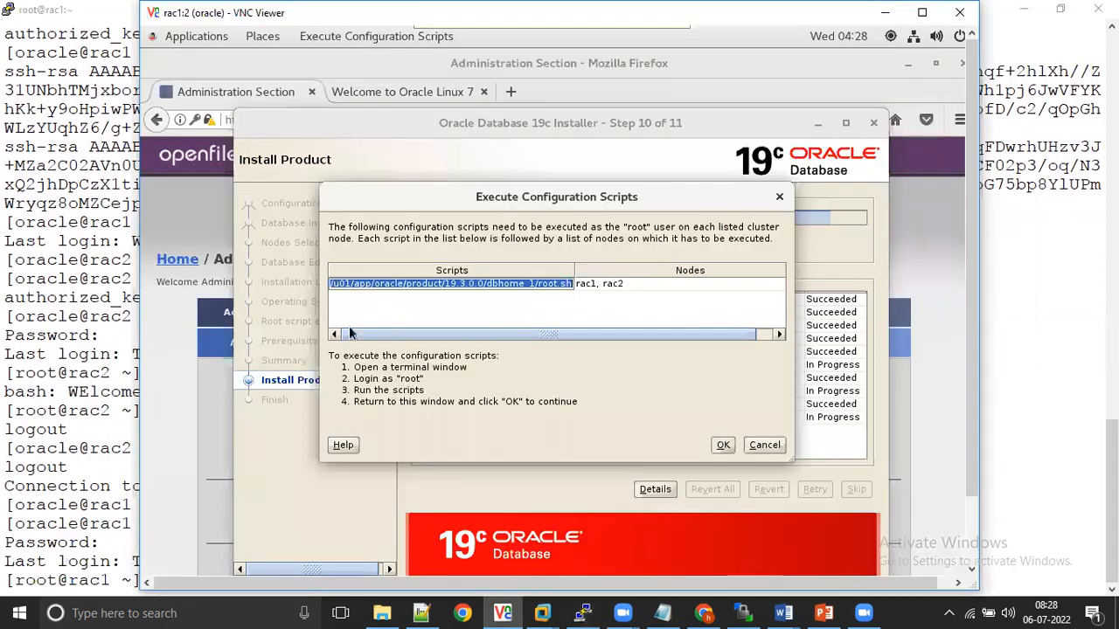
{"action": "left_click", "coordinate": [85, 450]}
{"action": "right_click", "coordinate": [84, 449]}
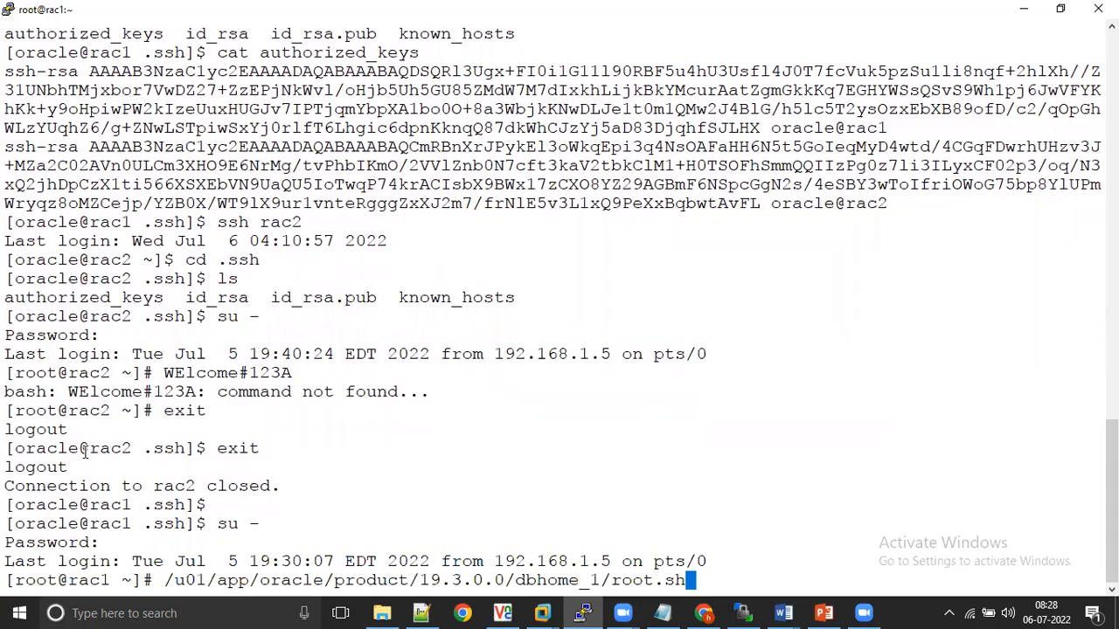
{"action": "key", "text": "Return"}
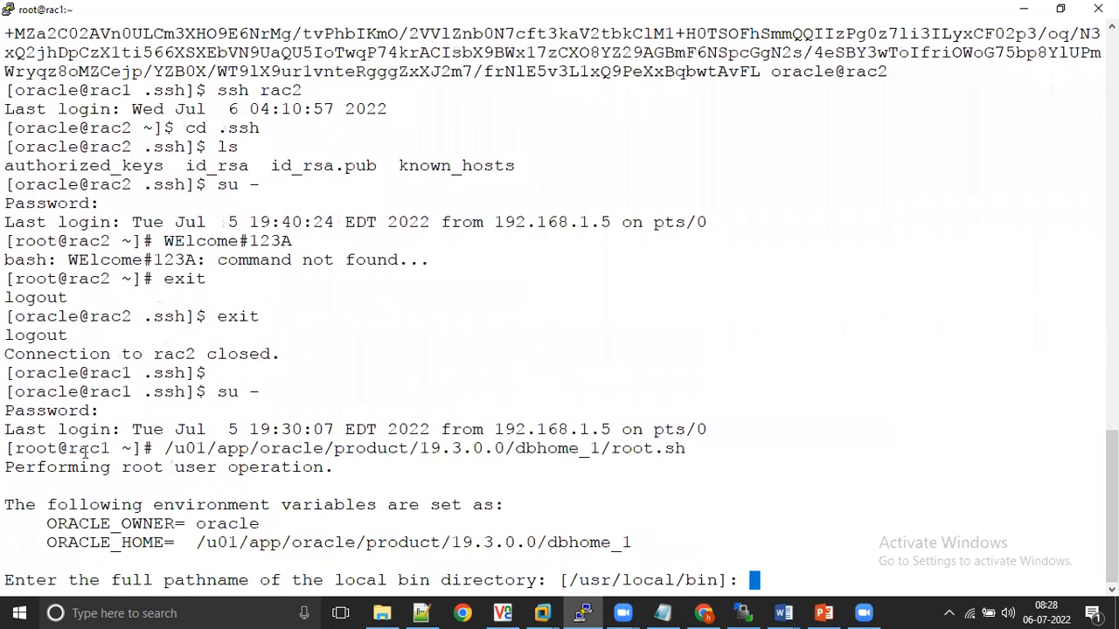
{"action": "key", "text": "Return"}
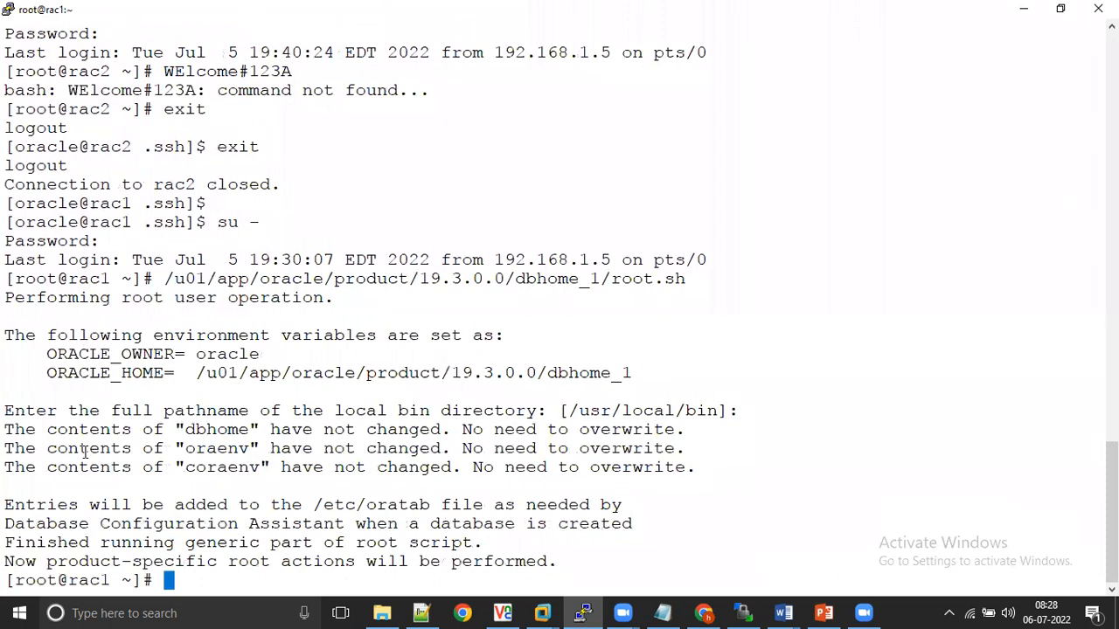
Step: Exit the root shell on rac1, connect to rac2 over SSH, and become root there with the root password
{"action": "type", "text": "exit"}
{"action": "key", "text": "Return"}
{"action": "type", "text": "ssh rac2"}
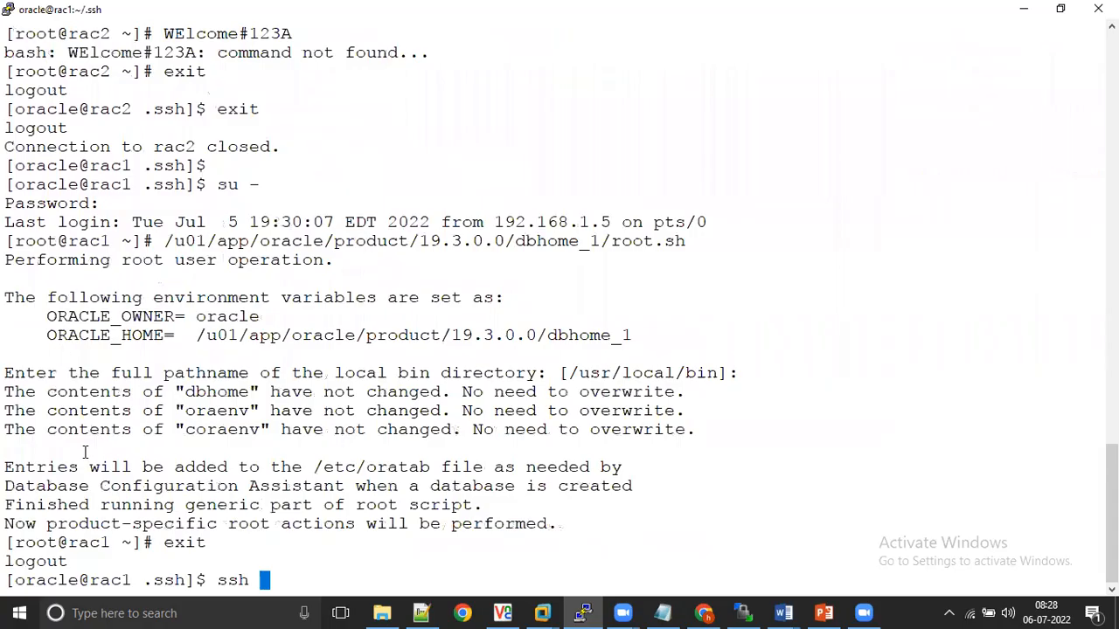
{"action": "key", "text": "Return"}
{"action": "type", "text": "su -"}
{"action": "key", "text": "Return"}
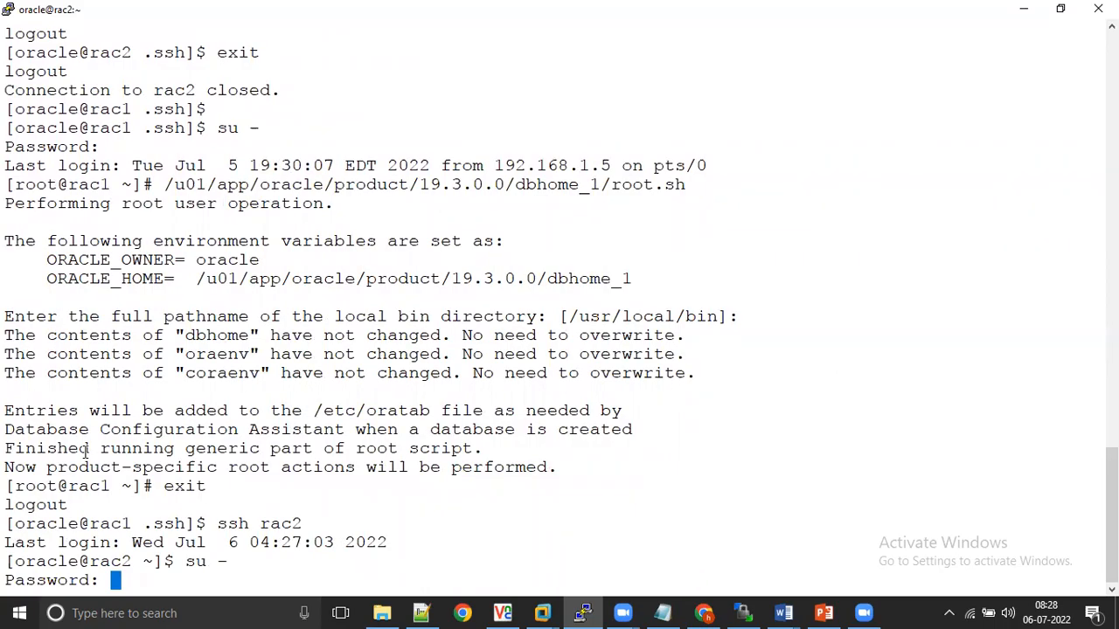
{"action": "key", "text": "Return"}
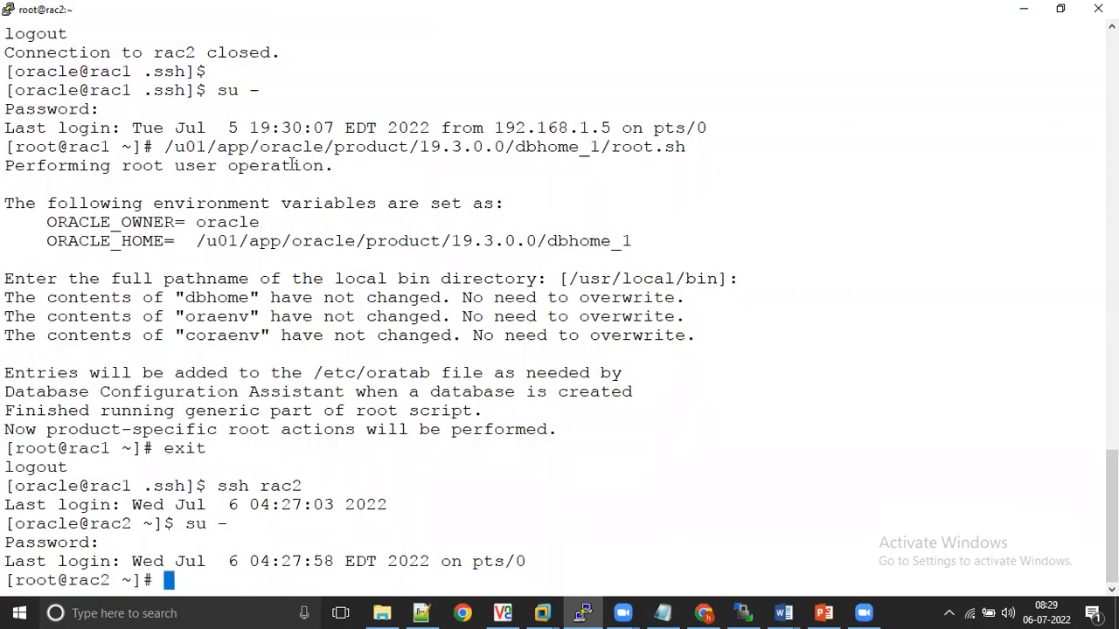
Step: Run /u01/app/oracle/product/19.3.0.0/dbhome_1/root.sh as root on rac2, accepting the default local bin directory
{"action": "double_click", "coordinate": [335, 149]}
{"action": "right_click", "coordinate": [335, 149]}
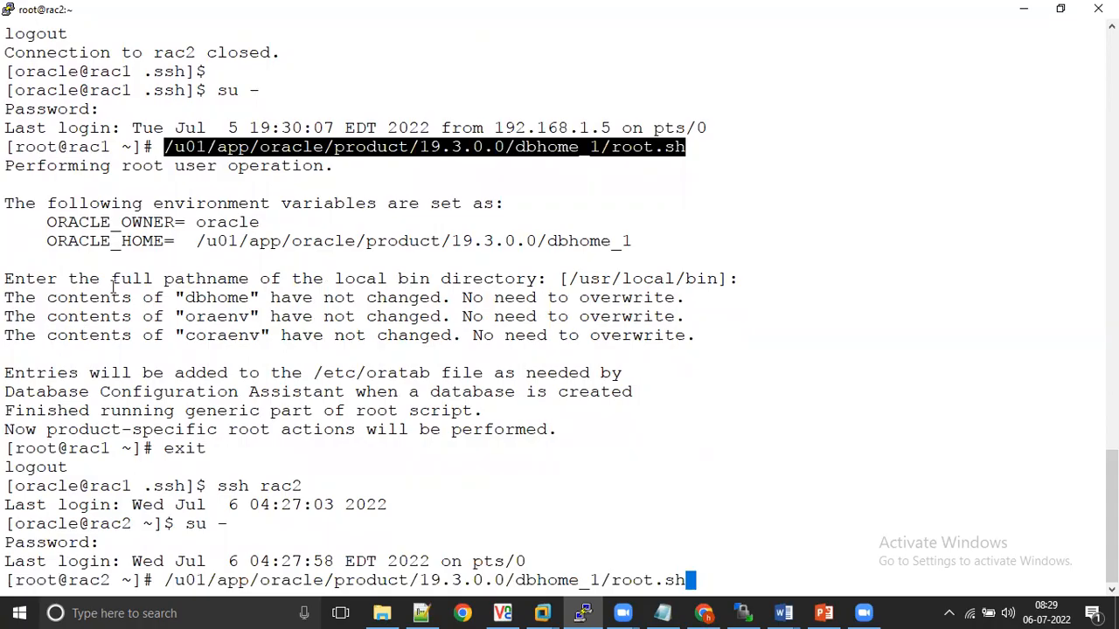
{"action": "left_click_drag", "start_coordinate": [69, 148], "coordinate": [106, 148]}
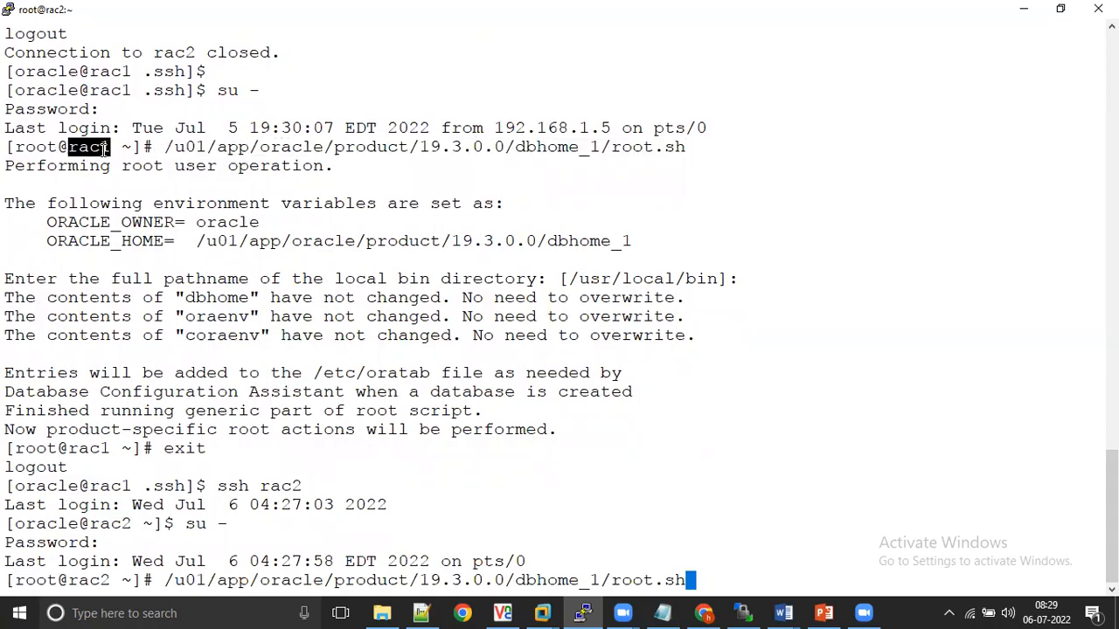
{"action": "left_click_drag", "start_coordinate": [69, 580], "coordinate": [108, 580]}
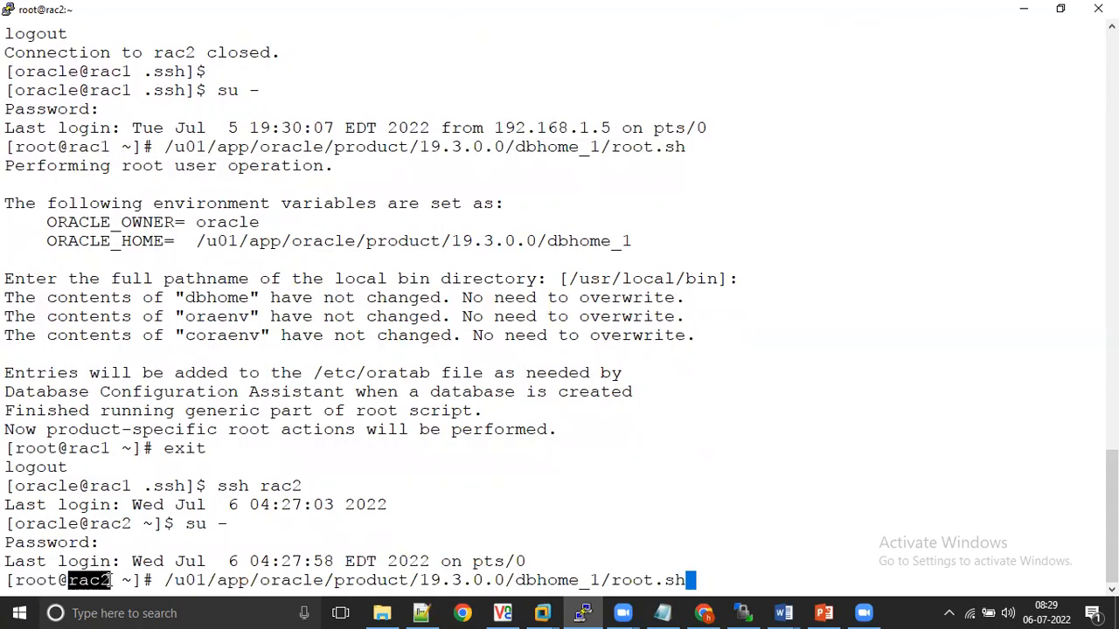
{"action": "left_click_drag", "start_coordinate": [221, 487], "coordinate": [332, 490]}
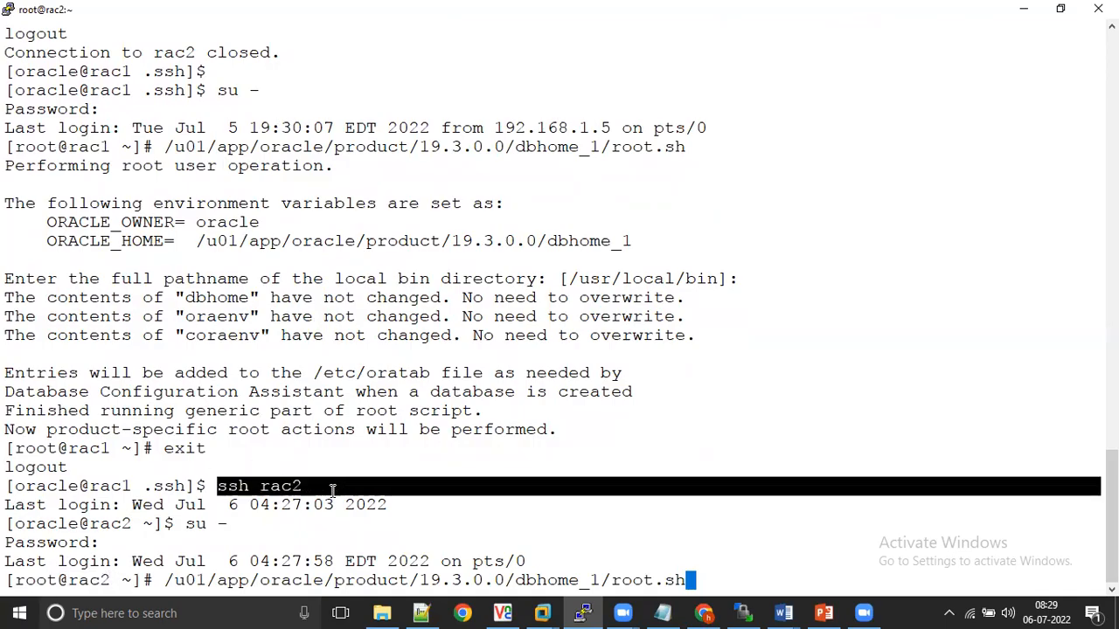
{"action": "left_click_drag", "start_coordinate": [392, 507], "coordinate": [240, 525]}
{"action": "left_click_drag", "start_coordinate": [107, 544], "coordinate": [7, 543]}
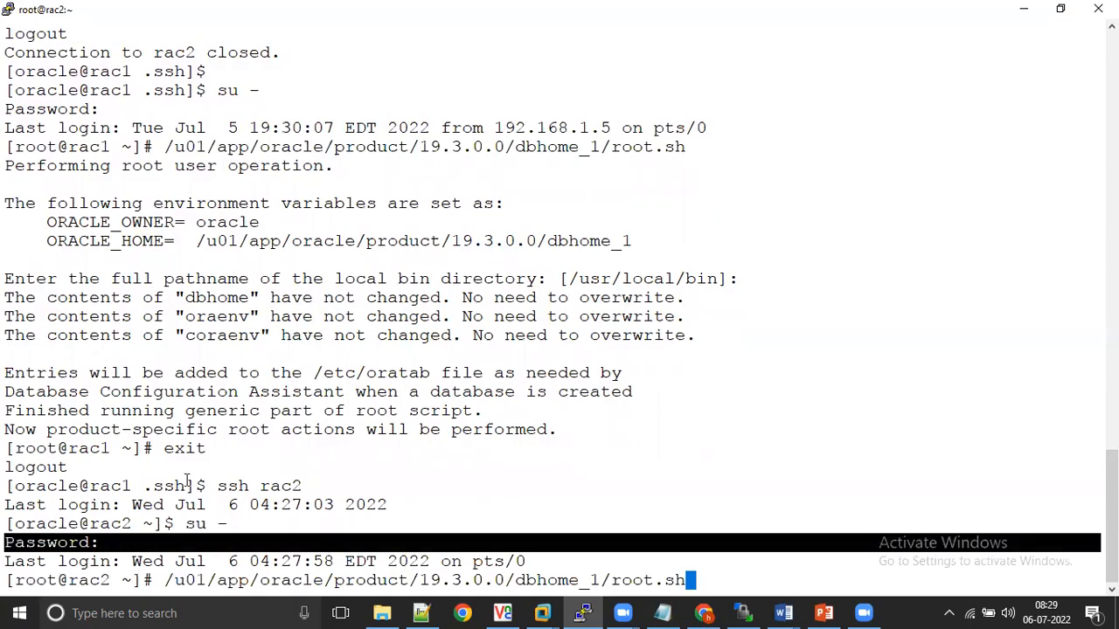
{"action": "key", "text": "Return"}
{"action": "key", "text": "Return"}
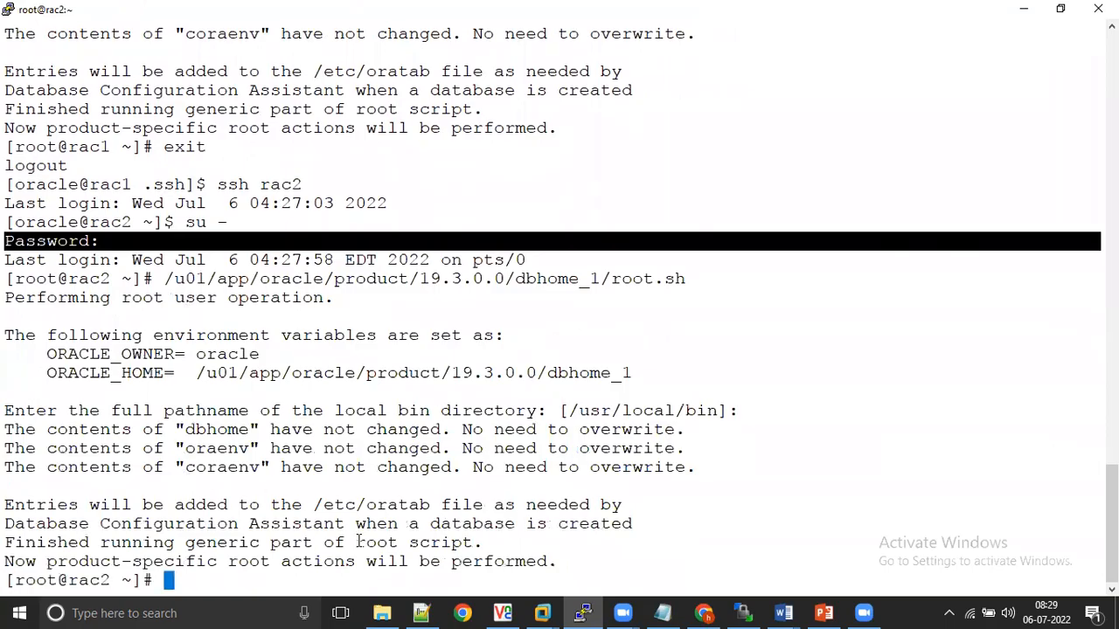
Step: Switch to VNC Viewer, confirm that the configuration scripts were executed, and close the finished Oracle Database 19c installer
{"action": "left_click", "coordinate": [503, 613]}
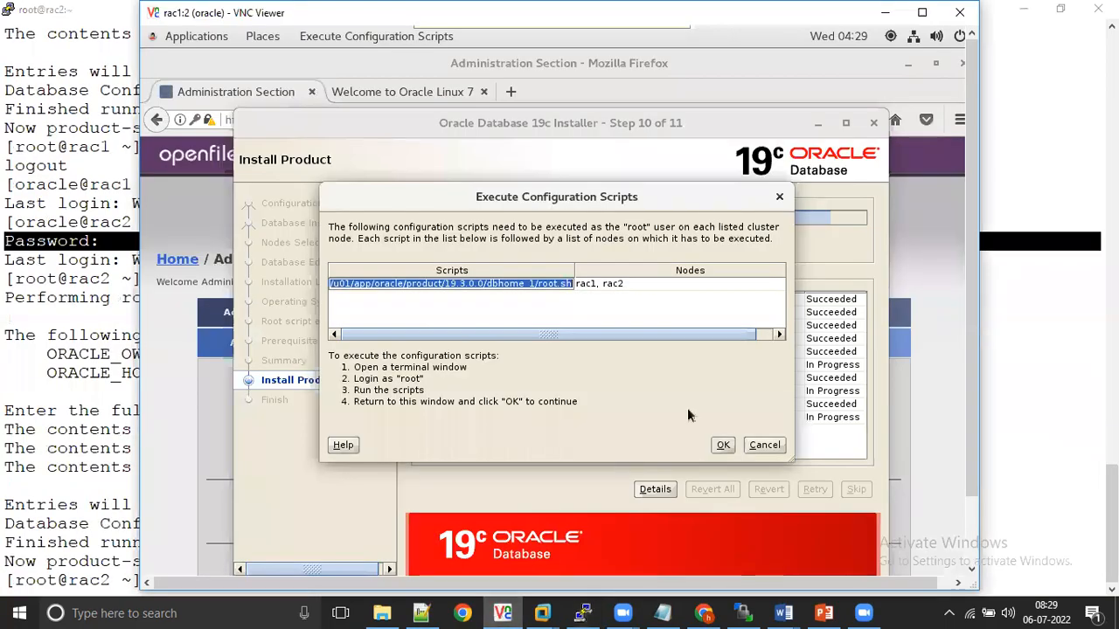
{"action": "left_click", "coordinate": [718, 447]}
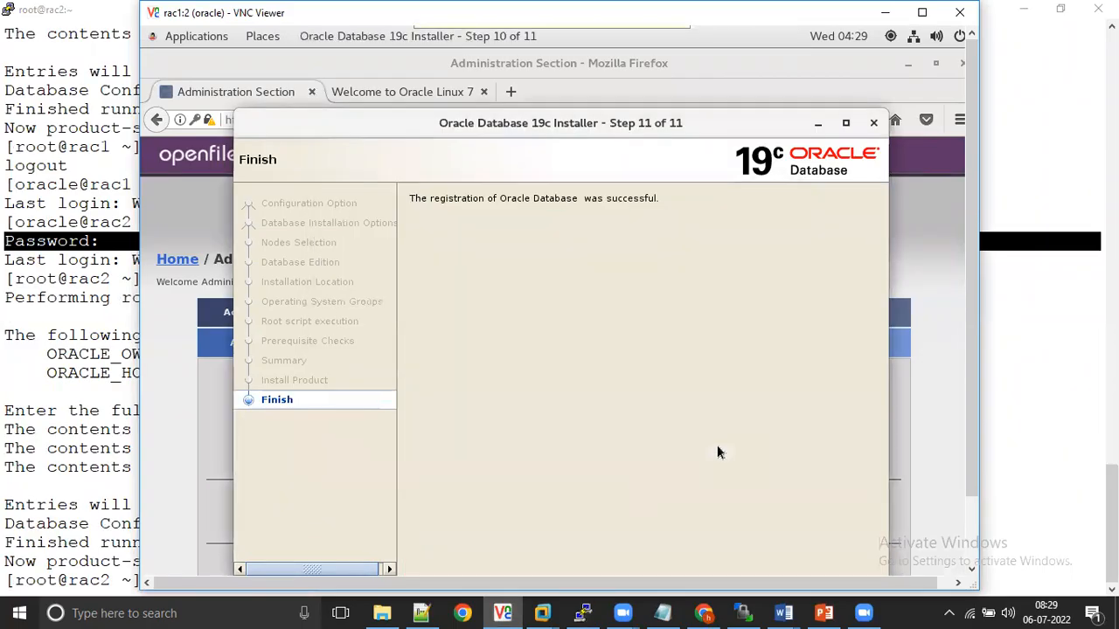
{"action": "left_click_drag", "start_coordinate": [722, 122], "coordinate": [716, 77]}
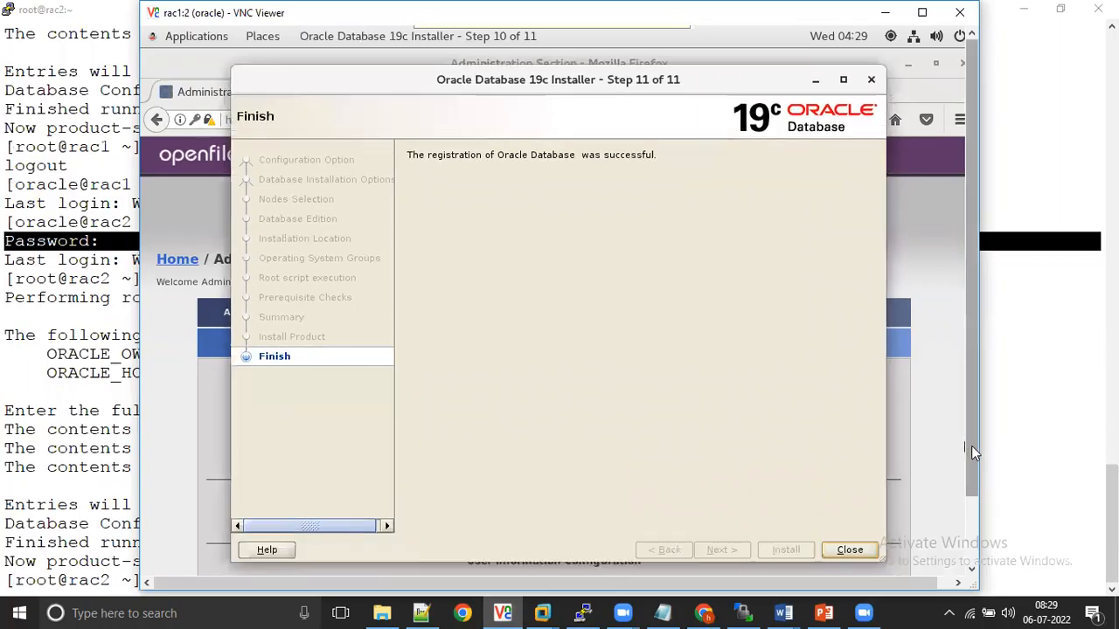
{"action": "left_click_drag", "start_coordinate": [972, 446], "coordinate": [971, 465]}
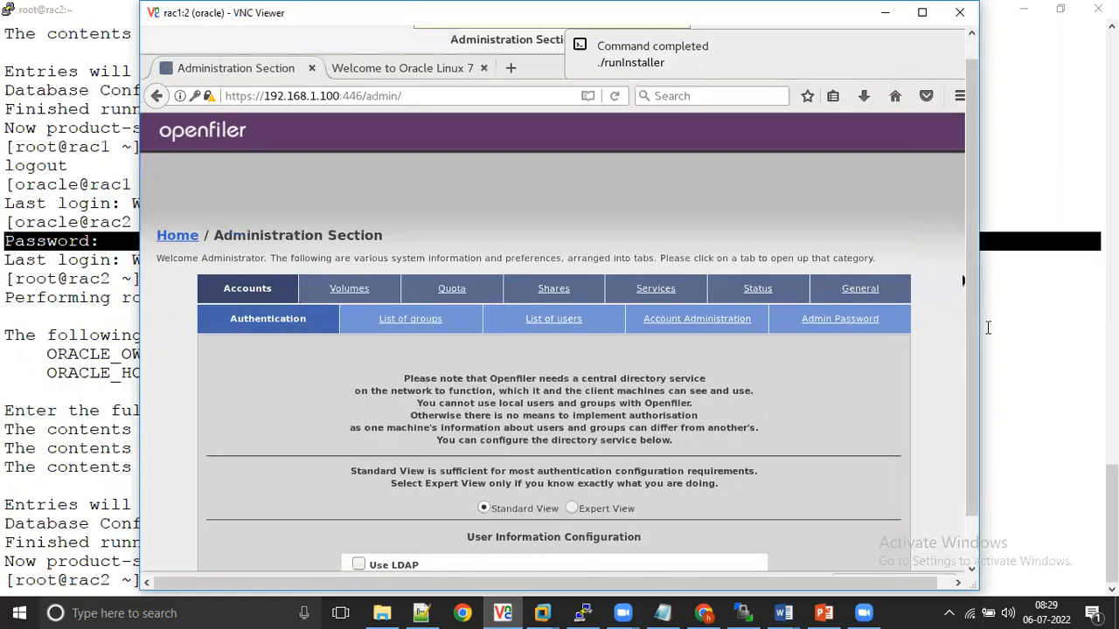
Step: Return to the rac1 terminal and change into the database home's bin directory, printing the working directory before and after
{"action": "left_click_drag", "start_coordinate": [968, 420], "coordinate": [962, 531]}
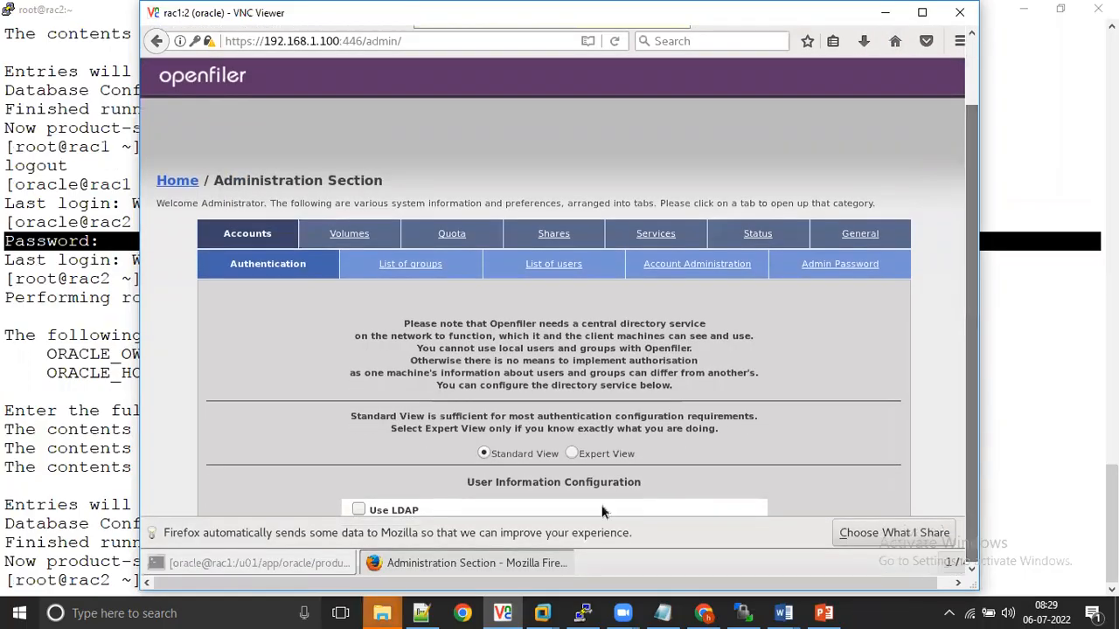
{"action": "left_click", "coordinate": [321, 563]}
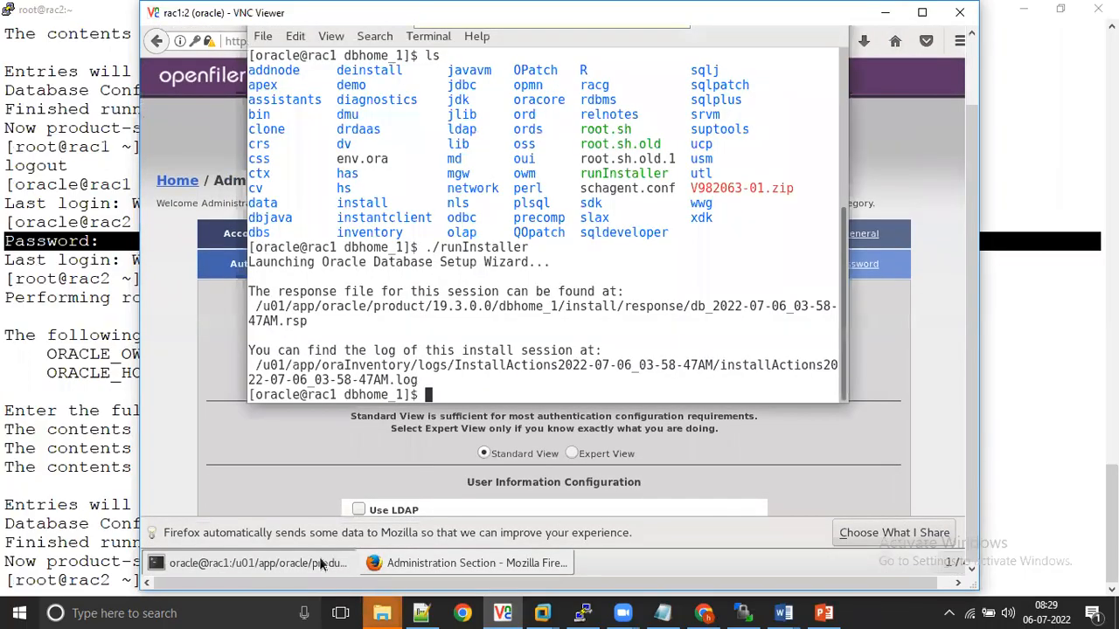
{"action": "key", "text": "Return"}
{"action": "type", "text": "pwd"}
{"action": "key", "text": "Return"}
{"action": "type", "text": "cd bi"}
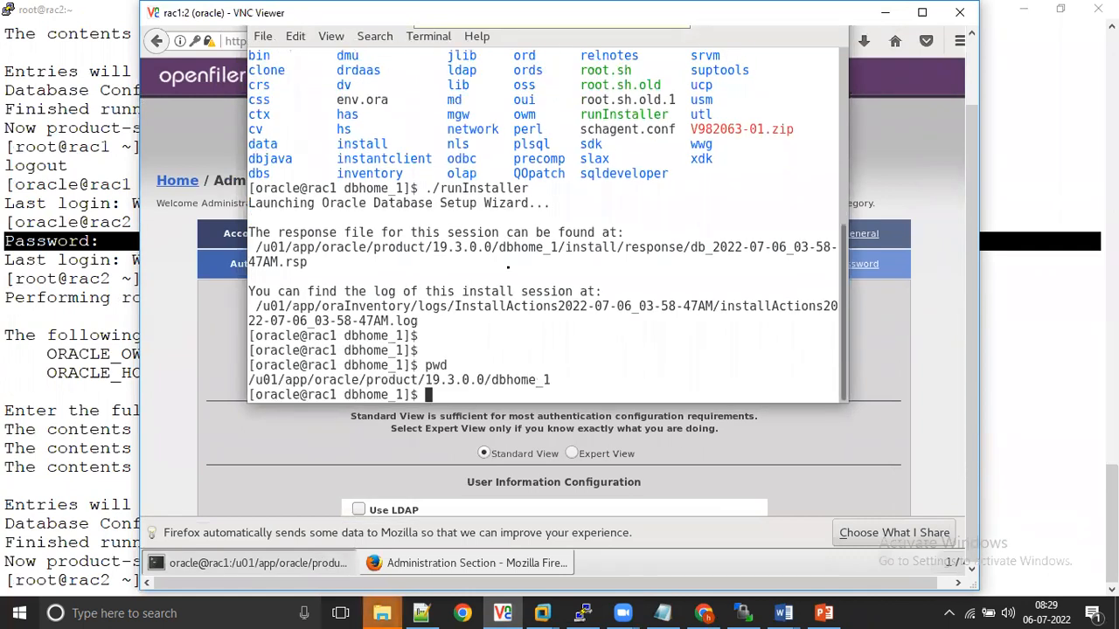
{"action": "type", "text": "n"}
{"action": "key", "text": "Return"}
{"action": "type", "text": "pwd"}
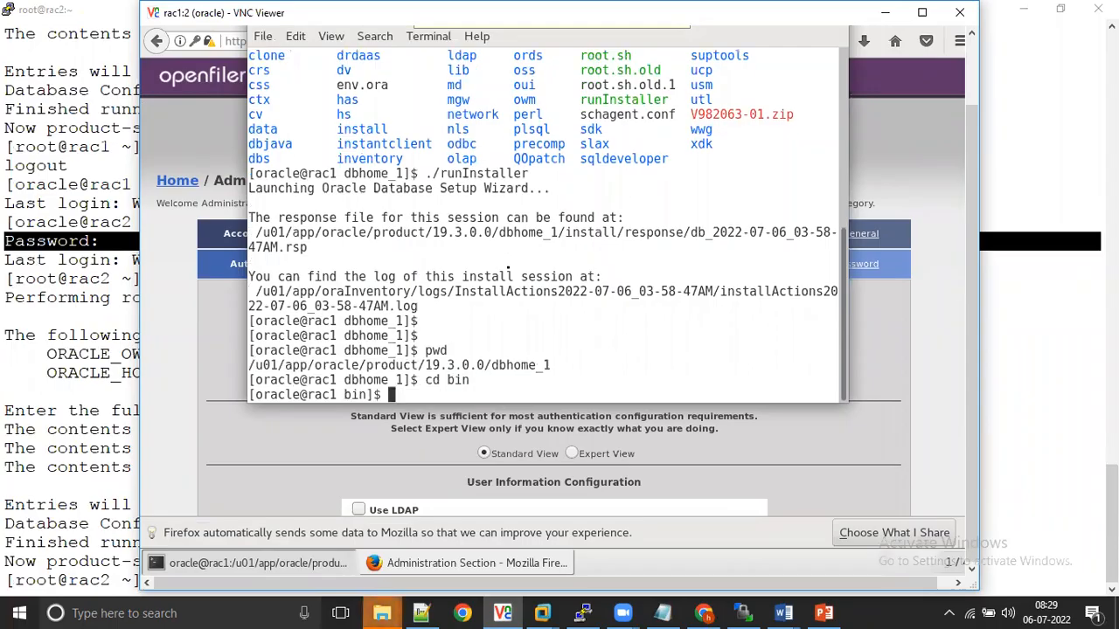
{"action": "key", "text": "Return"}
Step: Launch ./dbca and choose to create a database using Advanced configuration
{"action": "type", "text": "./dbca"}
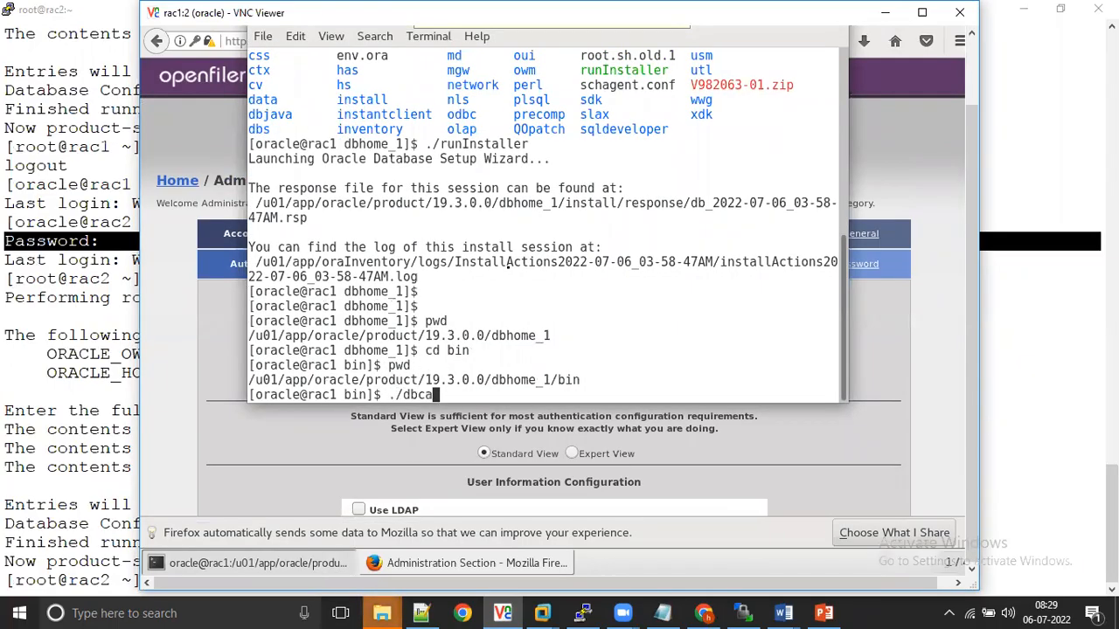
{"action": "key", "text": "Return"}
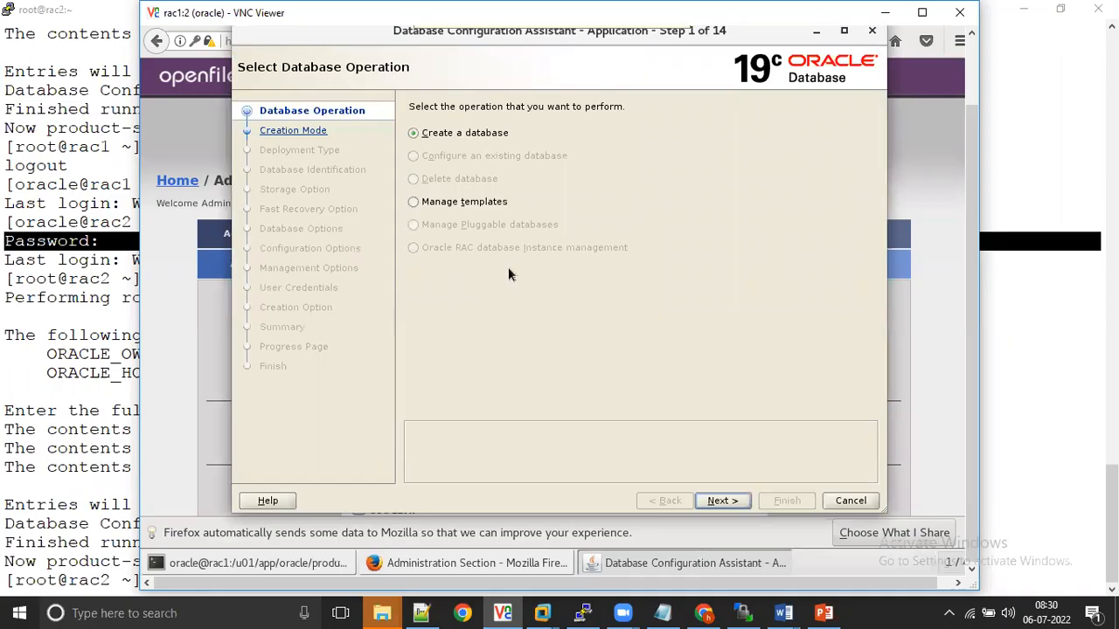
{"action": "left_click", "coordinate": [722, 500]}
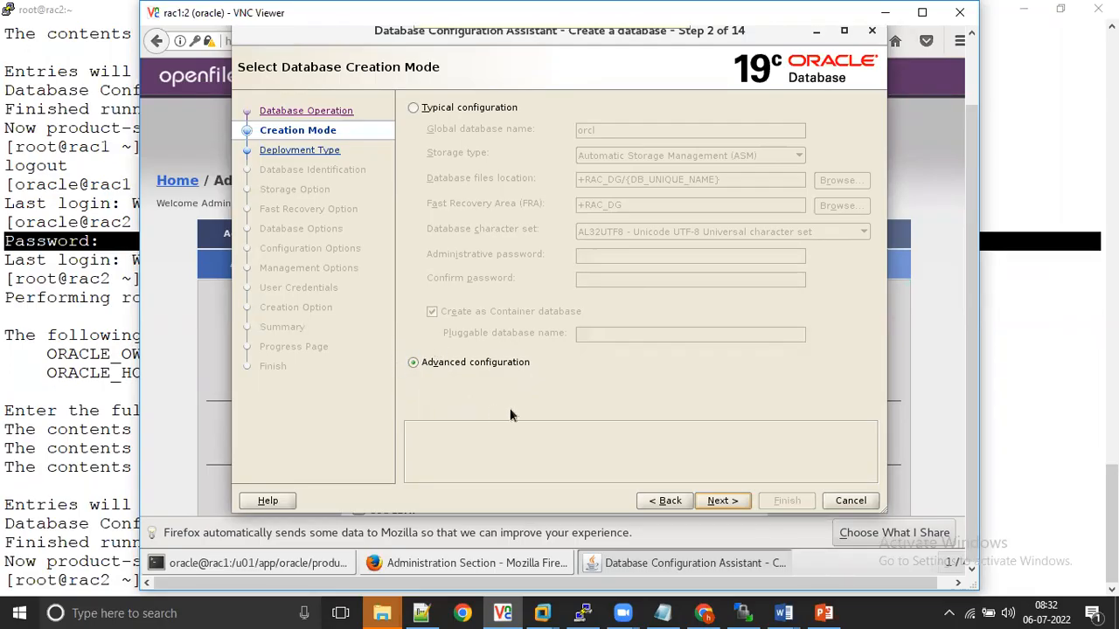
{"action": "left_click", "coordinate": [725, 502]}
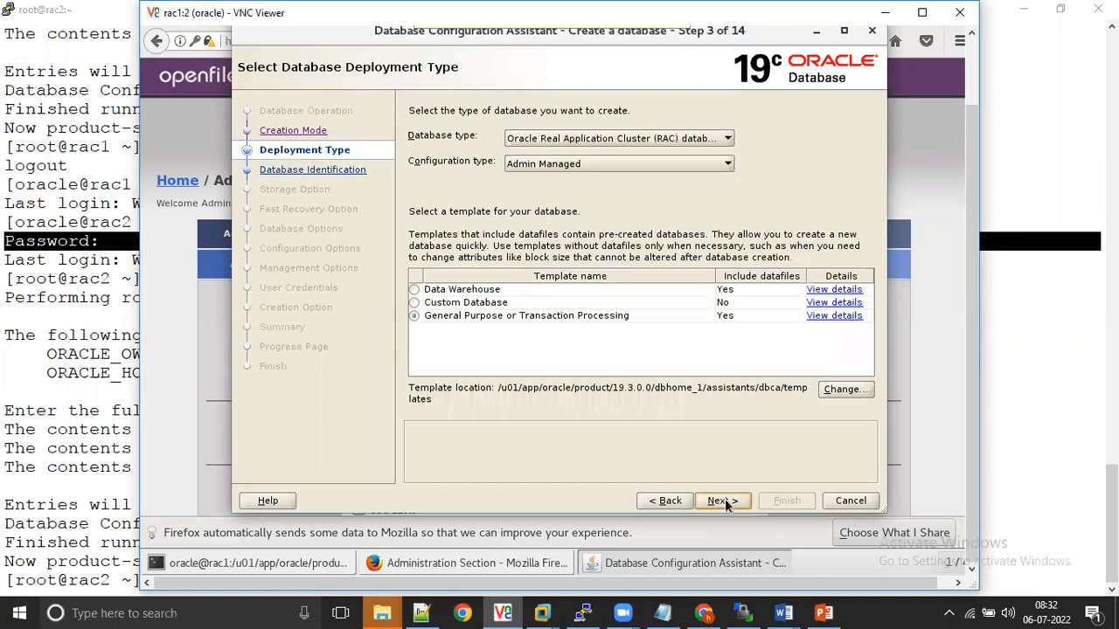
Step: Choose an admin-managed Oracle RAC database with the General Purpose or Transaction Processing template, on nodes rac1 and rac2
{"action": "left_click", "coordinate": [690, 140]}
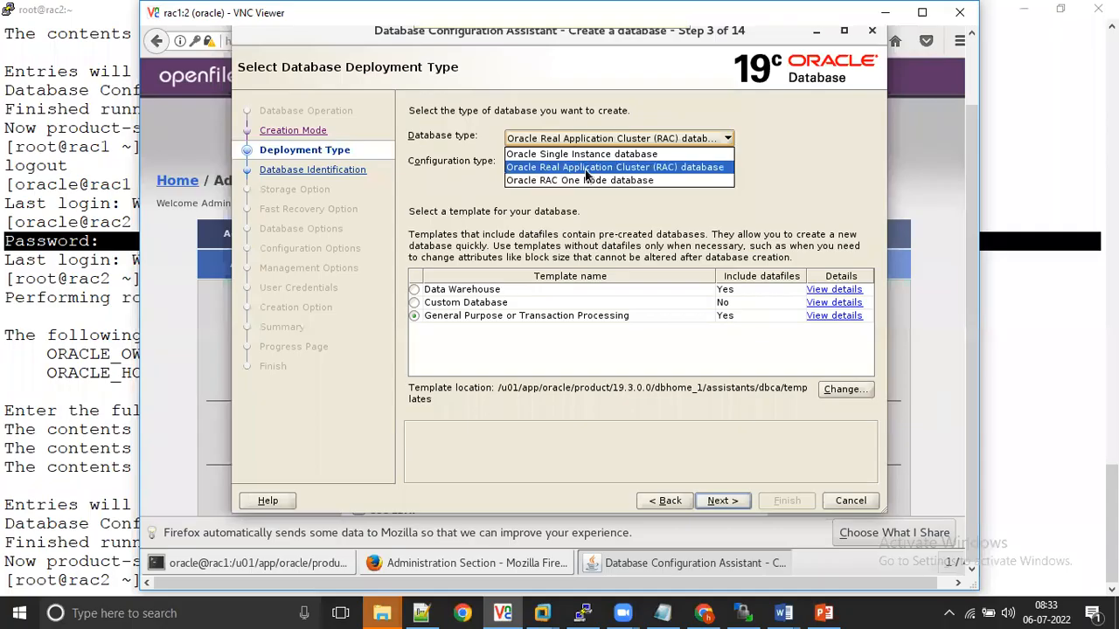
{"action": "left_click", "coordinate": [586, 172]}
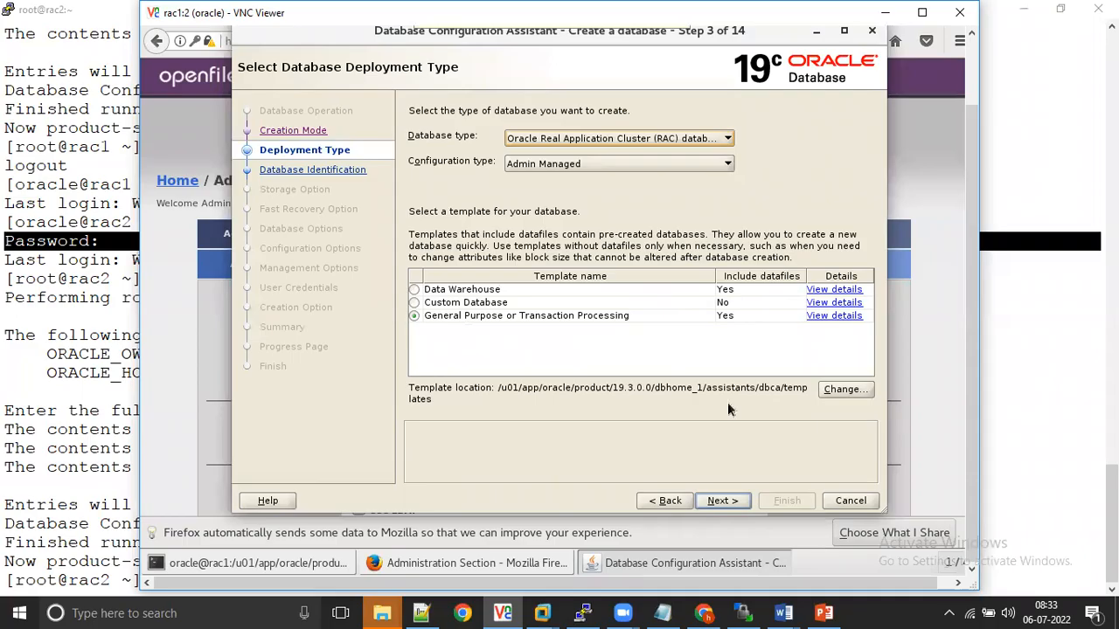
{"action": "left_click", "coordinate": [724, 501]}
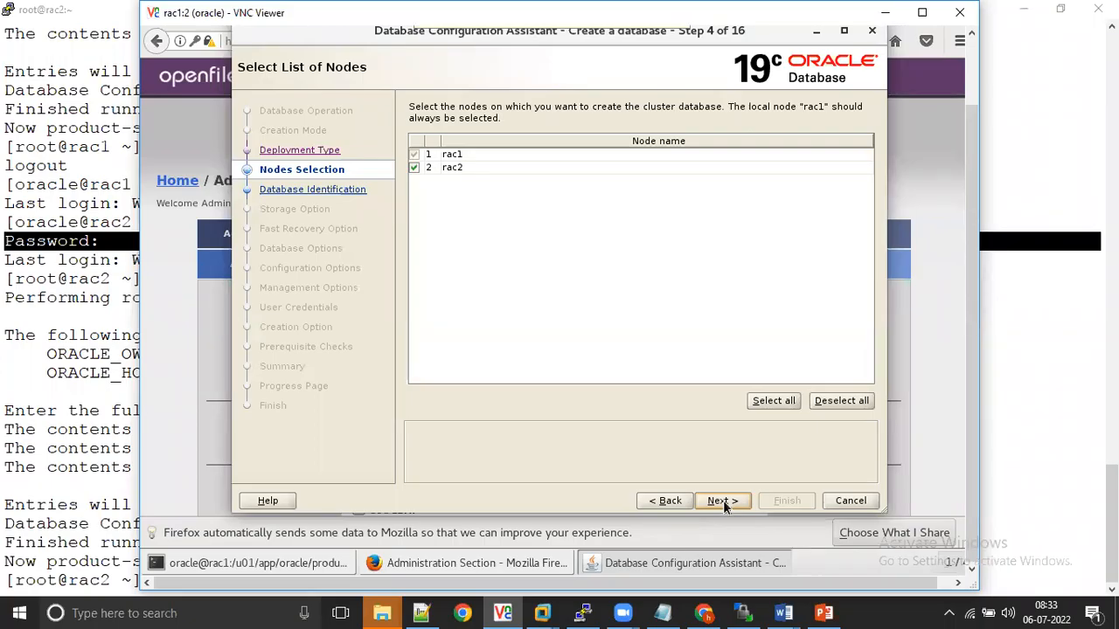
{"action": "left_click", "coordinate": [722, 502]}
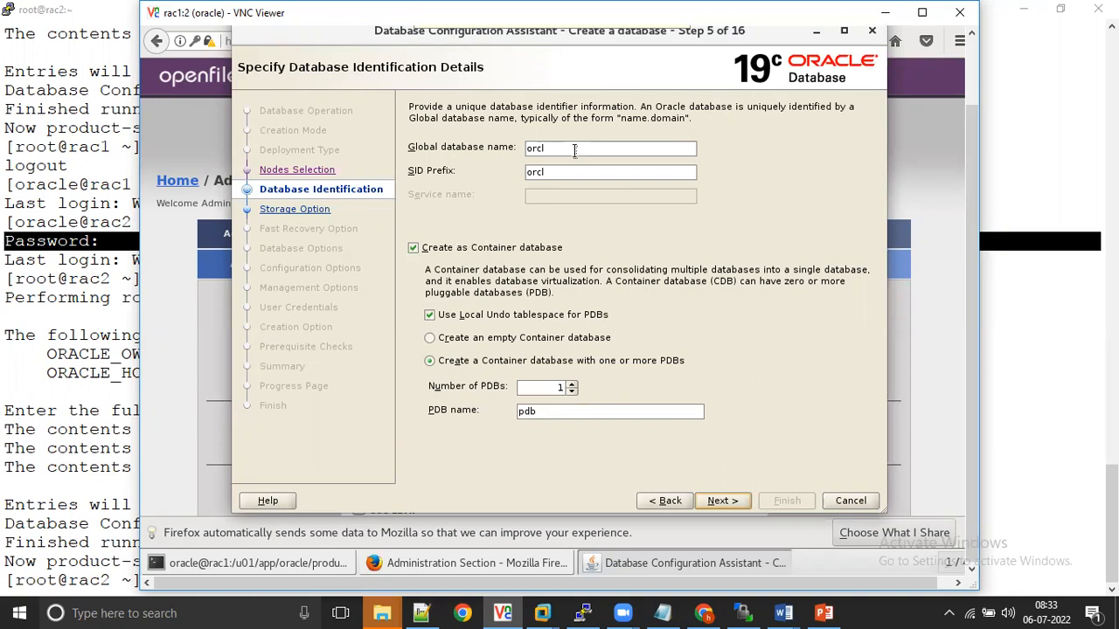
Step: Set the global database name and SID prefix to bsprod
{"action": "left_click", "coordinate": [574, 150]}
{"action": "key", "text": "BackSpace"}
{"action": "key", "text": "BackSpace"}
{"action": "key", "text": "BackSpace"}
{"action": "key", "text": "BackSpace"}
{"action": "type", "text": "bsporcl"}
{"action": "key", "text": "BackSpace"}
{"action": "key", "text": "BackSpace"}
{"action": "key", "text": "BackSpace"}
{"action": "key", "text": "BackSpace"}
{"action": "type", "text": "rod"}
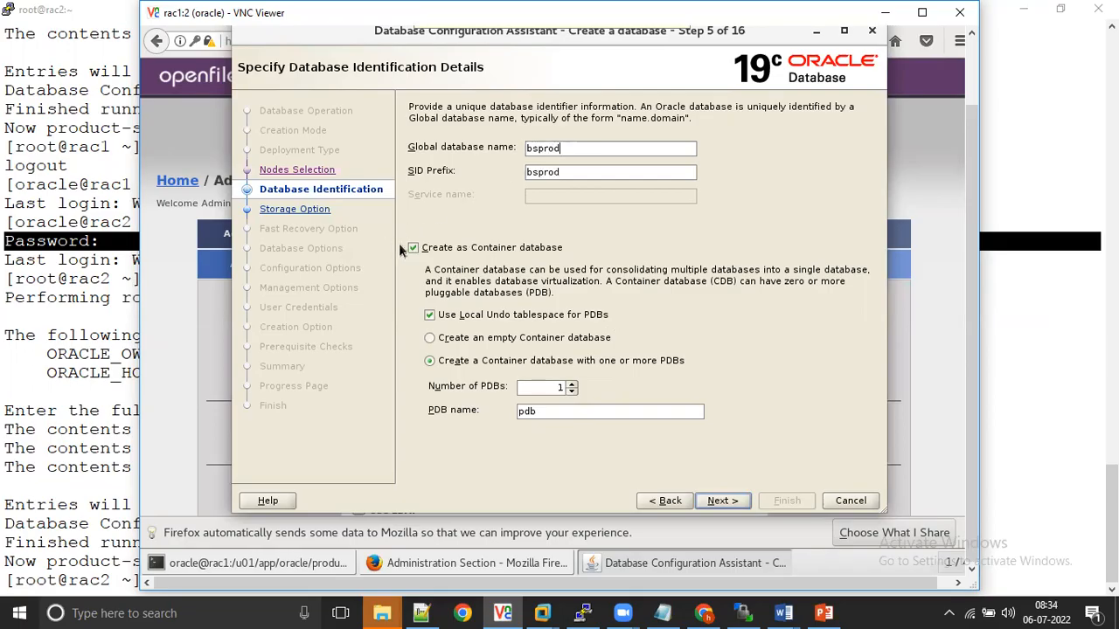
Step: Turn off creation as a container database and try to proceed with the bsprod identification details
{"action": "left_click", "coordinate": [413, 249]}
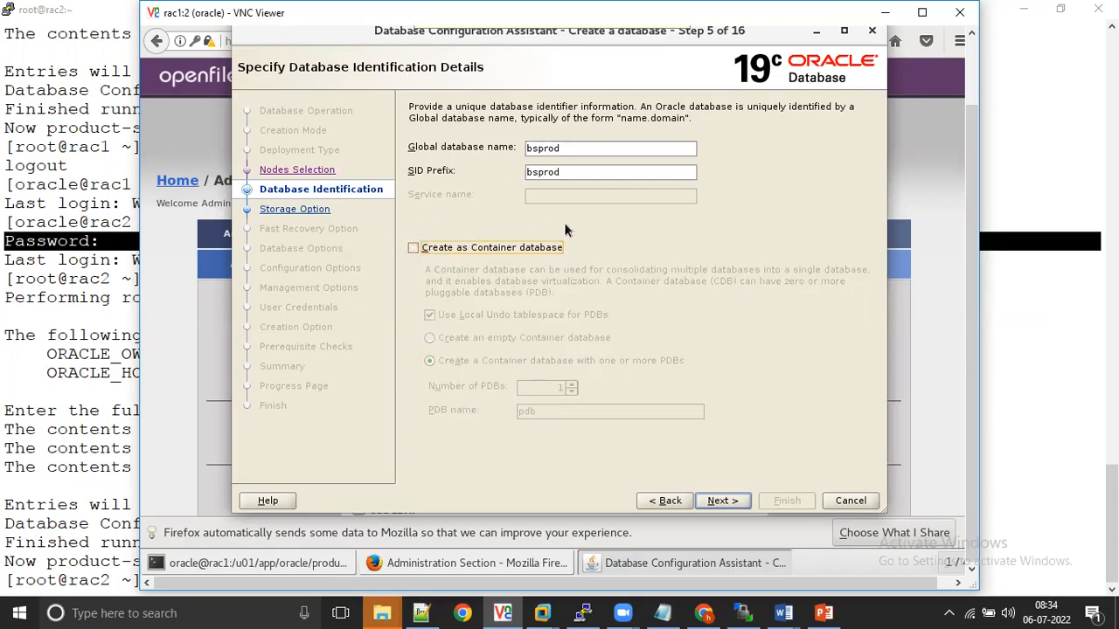
{"action": "left_click", "coordinate": [566, 173]}
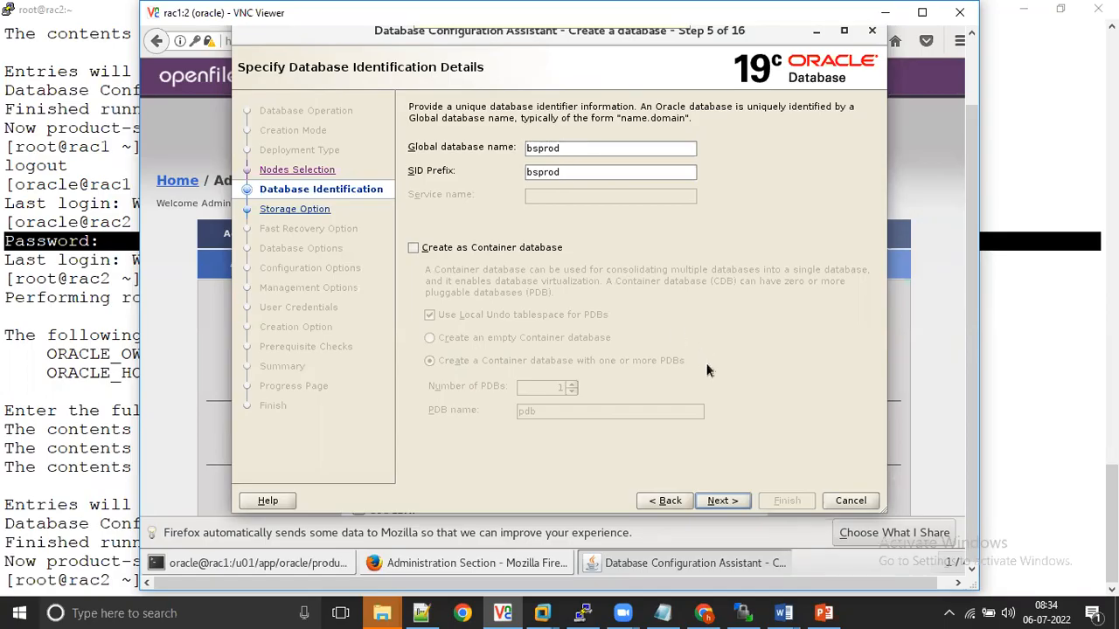
{"action": "left_click", "coordinate": [726, 505]}
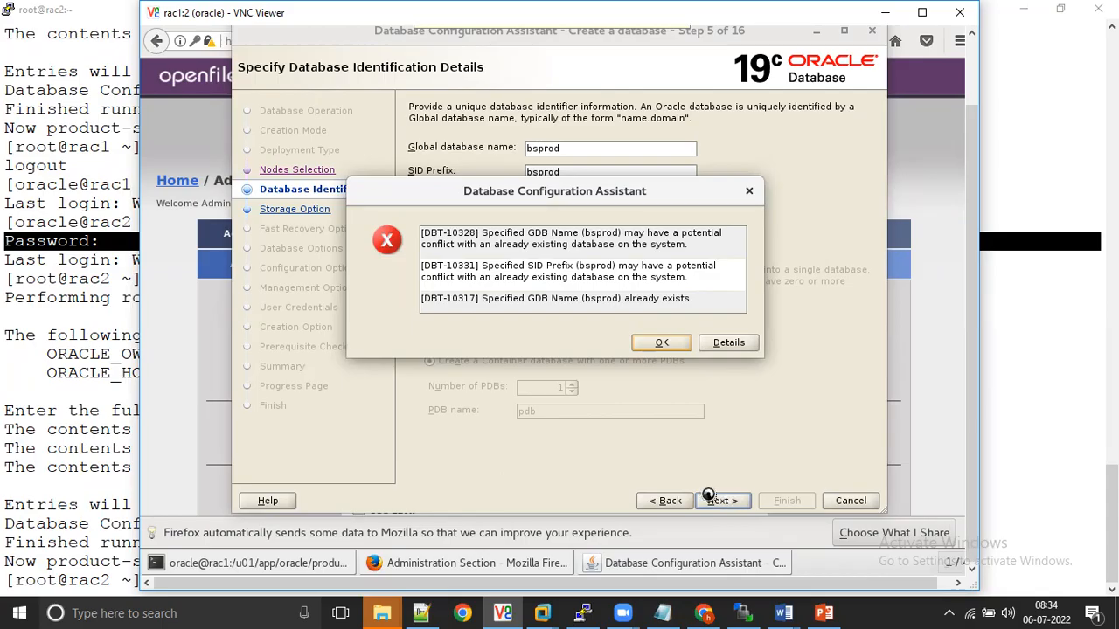
Step: Switch to the PuTTY session on rac2, inspect /etc/oratab in vi, quit without saving, and return to VNC Viewer
{"action": "left_click", "coordinate": [89, 523]}
{"action": "type", "text": "vi /etc/oratab"}
{"action": "key", "text": "Return"}
{"action": "type", "text": ":q!"}
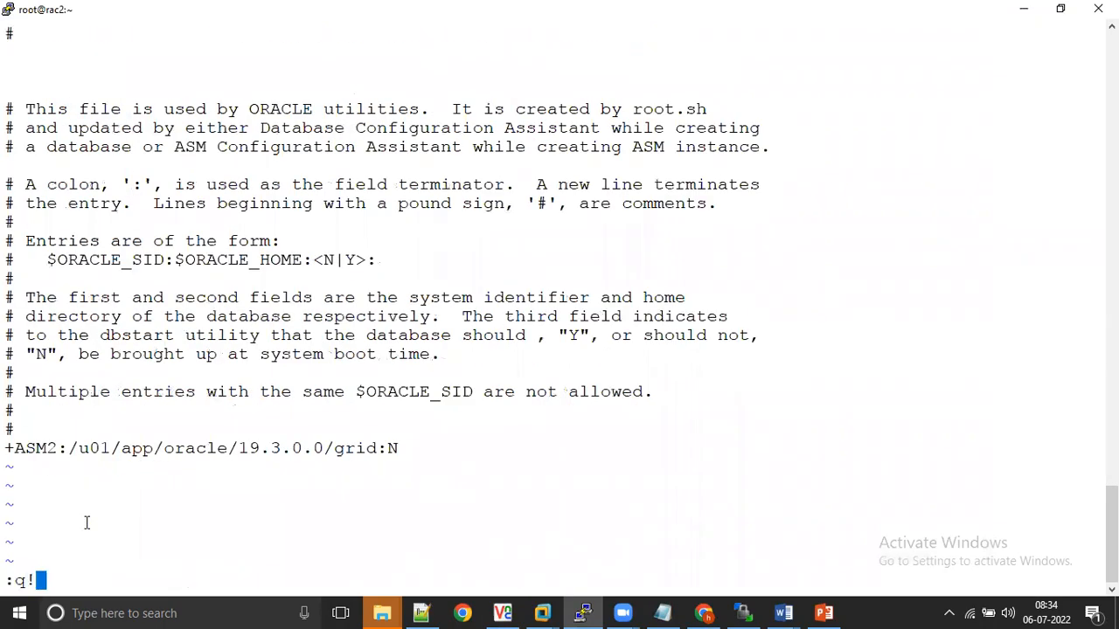
{"action": "key", "text": "Return"}
{"action": "key", "text": "alt+Tab"}
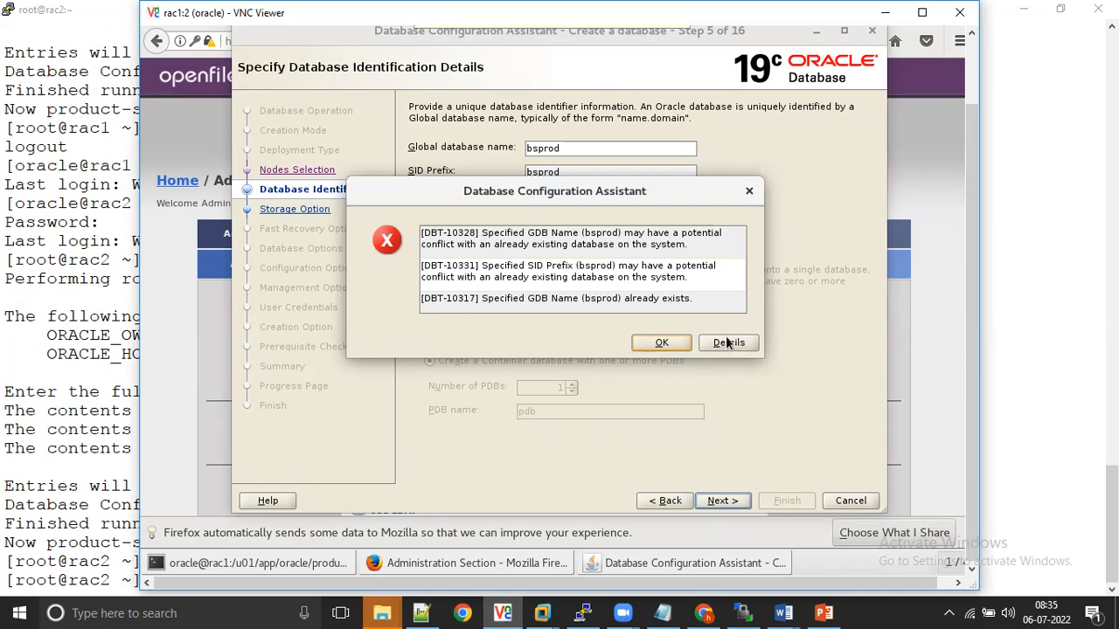
Step: Dismiss the name conflict error, change the global database name to msprod, and proceed to the storage options
{"action": "left_click", "coordinate": [748, 191]}
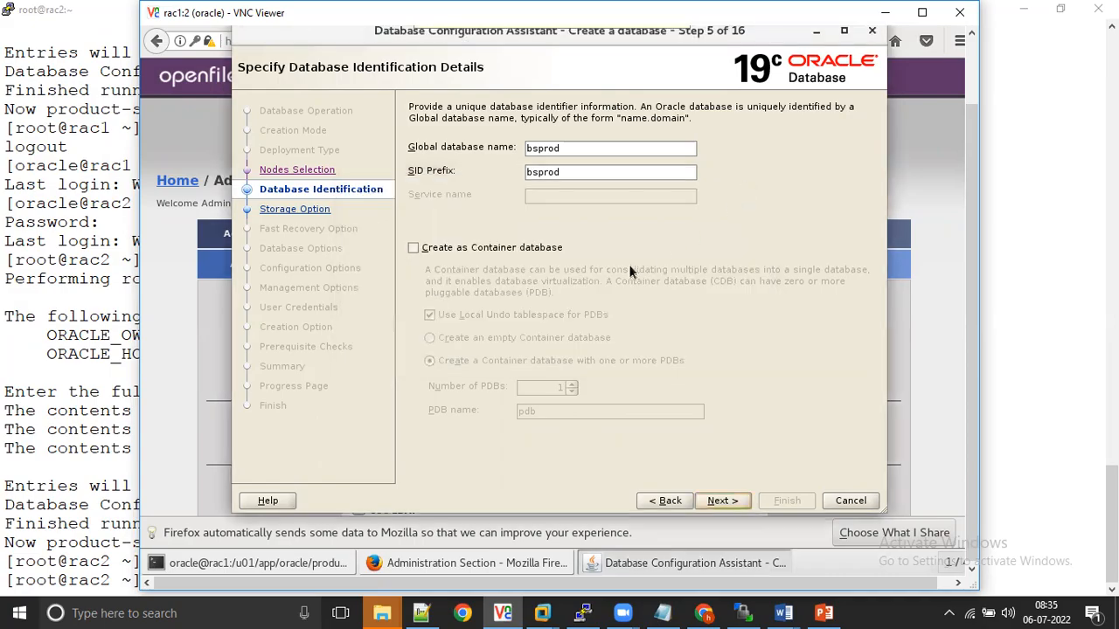
{"action": "left_click", "coordinate": [569, 150]}
{"action": "left_click", "coordinate": [532, 152]}
{"action": "key", "text": "BackSpace"}
{"action": "type", "text": "m"}
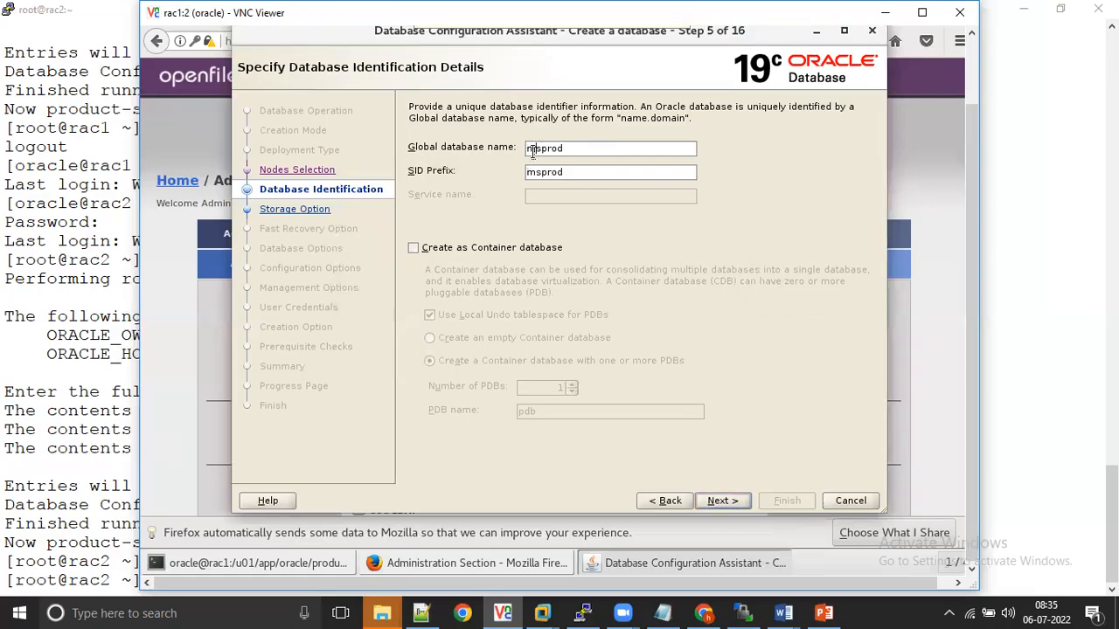
{"action": "left_click", "coordinate": [723, 500]}
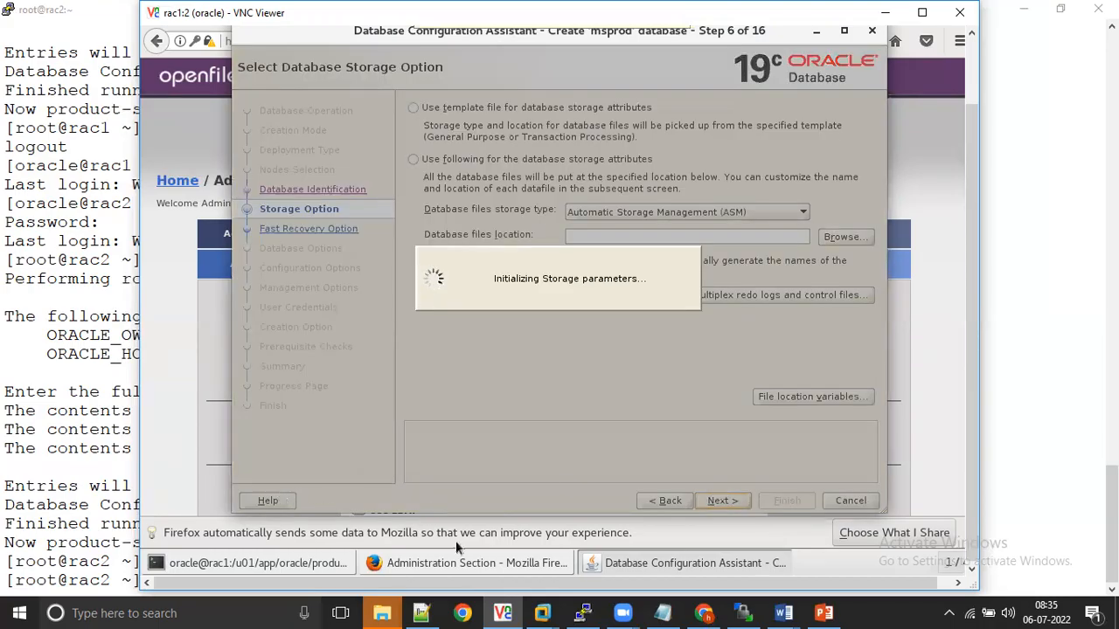
Step: Switch to PuTTY, leave the root shell on rac2, and close the SSH connection to get back to rac1
{"action": "left_click", "coordinate": [583, 612]}
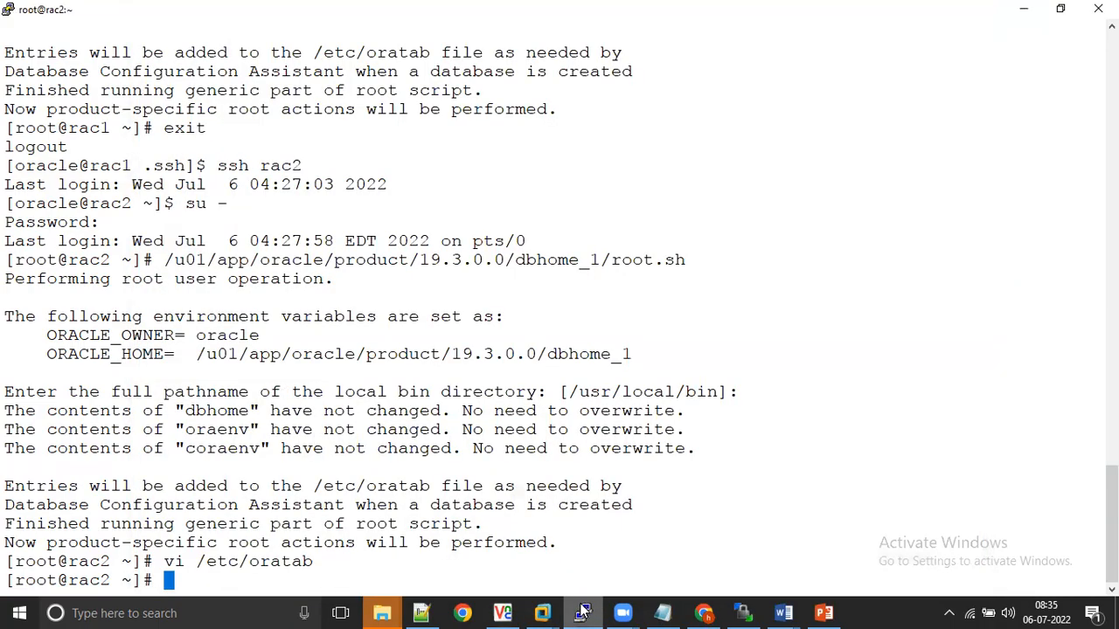
{"action": "key", "text": "Return"}
{"action": "key", "text": "Return"}
{"action": "key", "text": "Return"}
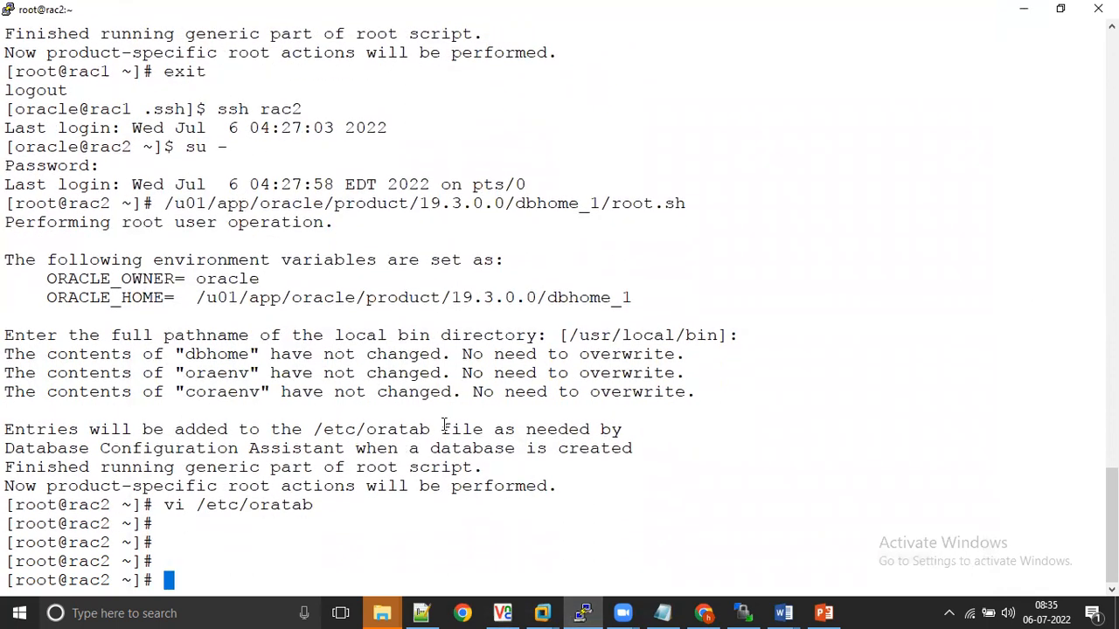
{"action": "type", "text": "exit"}
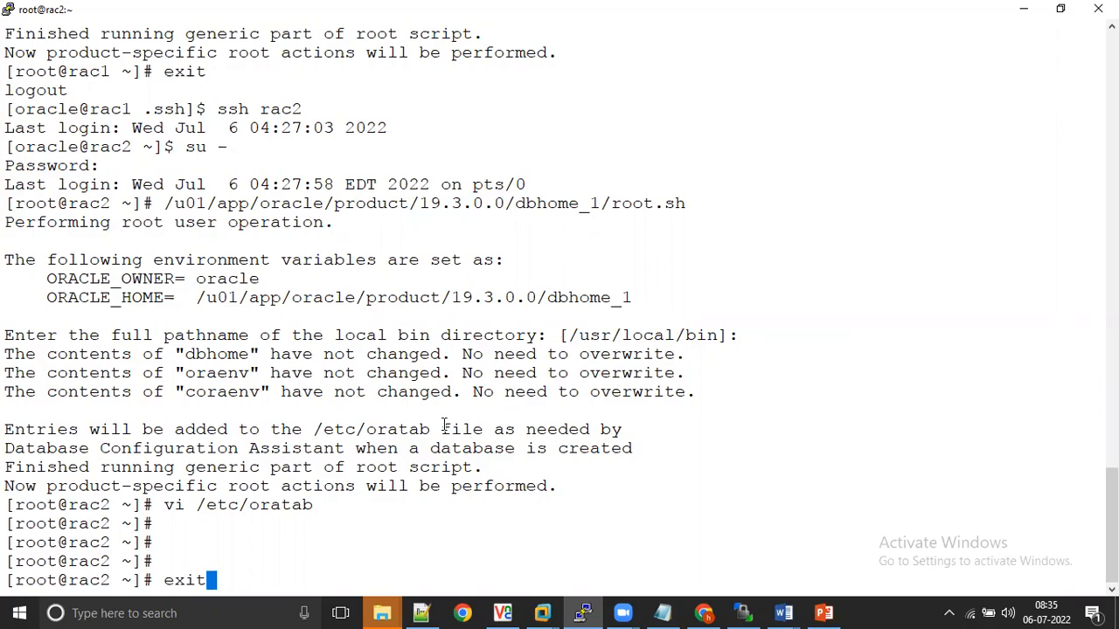
{"action": "key", "text": "Return"}
{"action": "key", "text": "Return"}
{"action": "key", "text": "Return"}
{"action": "key", "text": "Return"}
{"action": "key", "text": "Return"}
{"action": "type", "text": "exit"}
{"action": "key", "text": "Return"}
{"action": "key", "text": "Return"}
{"action": "key", "text": "Return"}
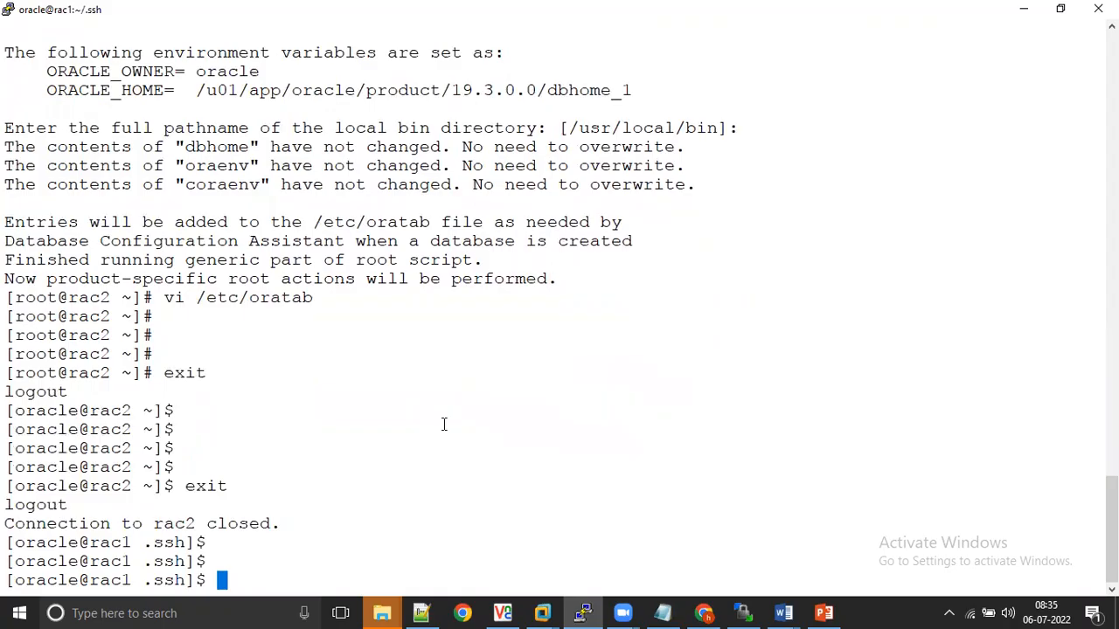
Step: Go to the oracle user's home directory on rac1, list its contents, and display /etc/oratab
{"action": "type", "text": "cd"}
{"action": "key", "text": "Return"}
{"action": "type", "text": "ls"}
{"action": "key", "text": "Return"}
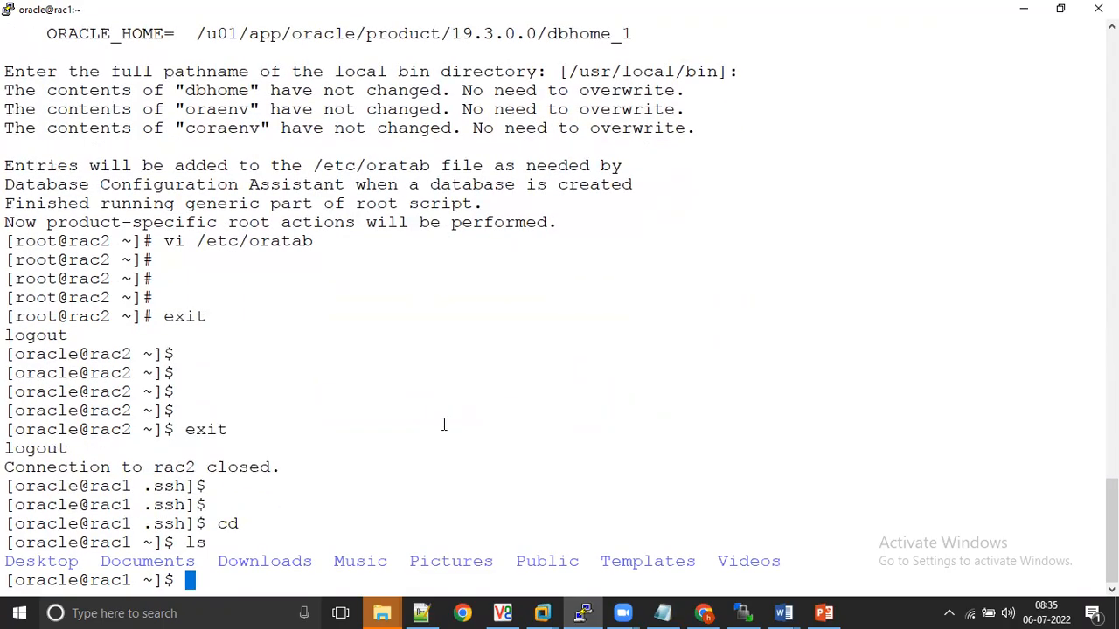
{"action": "type", "text": "cat /etc/oratab"}
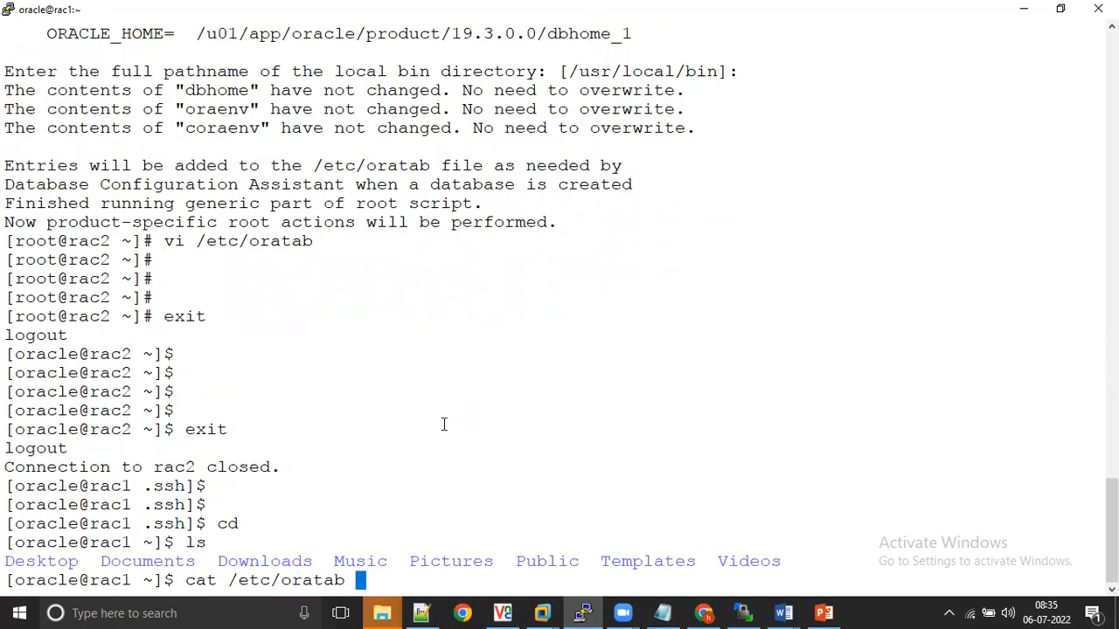
{"action": "key", "text": "Return"}
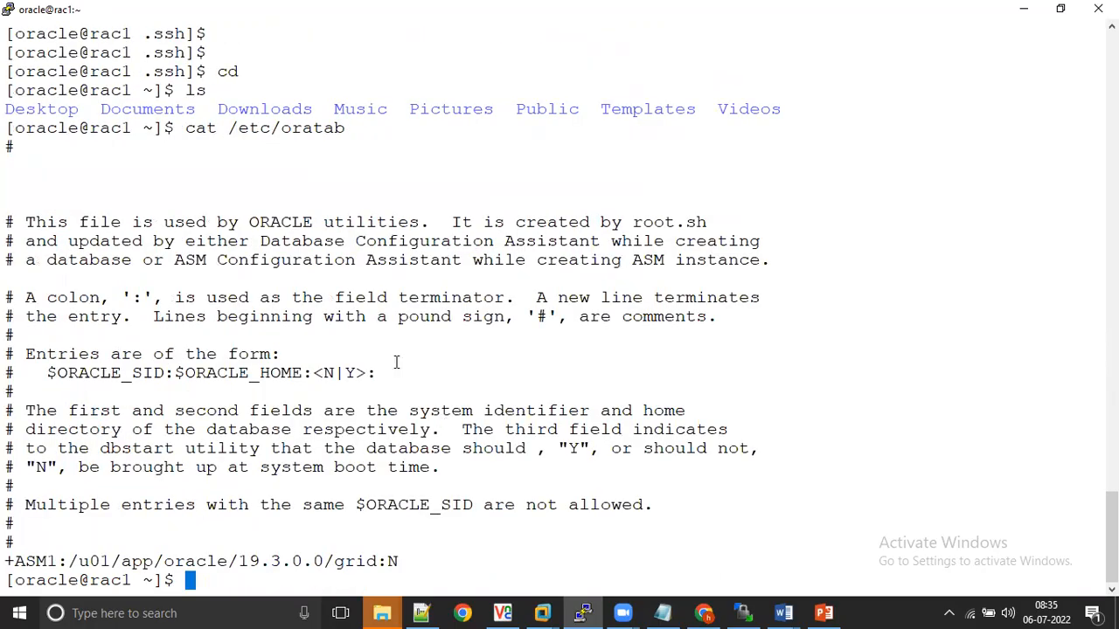
Step: Change to /u01/app/oracle/product/19.3.0.0/dbhome_1/ on rac1 and list its contents
{"action": "type", "text": "cd /u01/app/"}
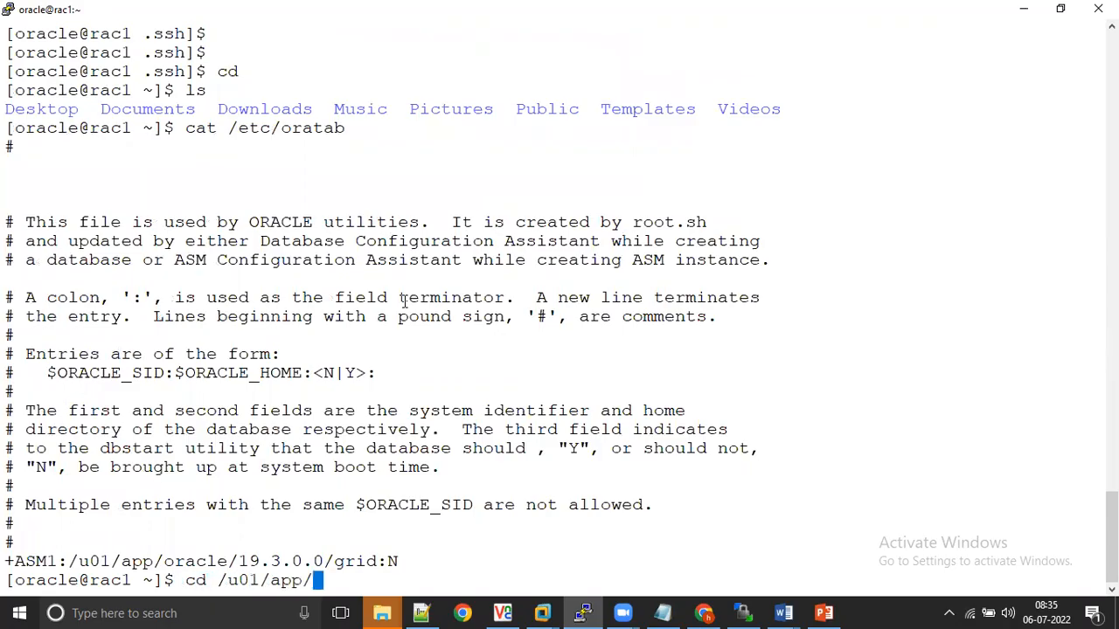
{"action": "type", "text": "oracle/p"}
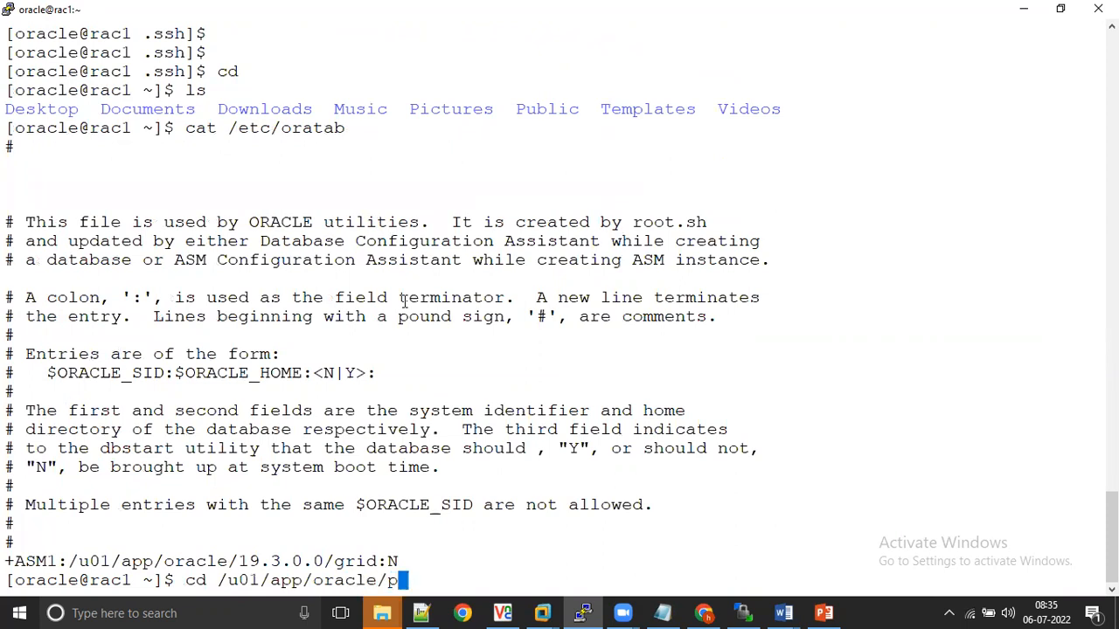
{"action": "key", "text": "Tab"}
{"action": "type", "text": "1"}
{"action": "key", "text": "Tab"}
{"action": "key", "text": "Tab"}
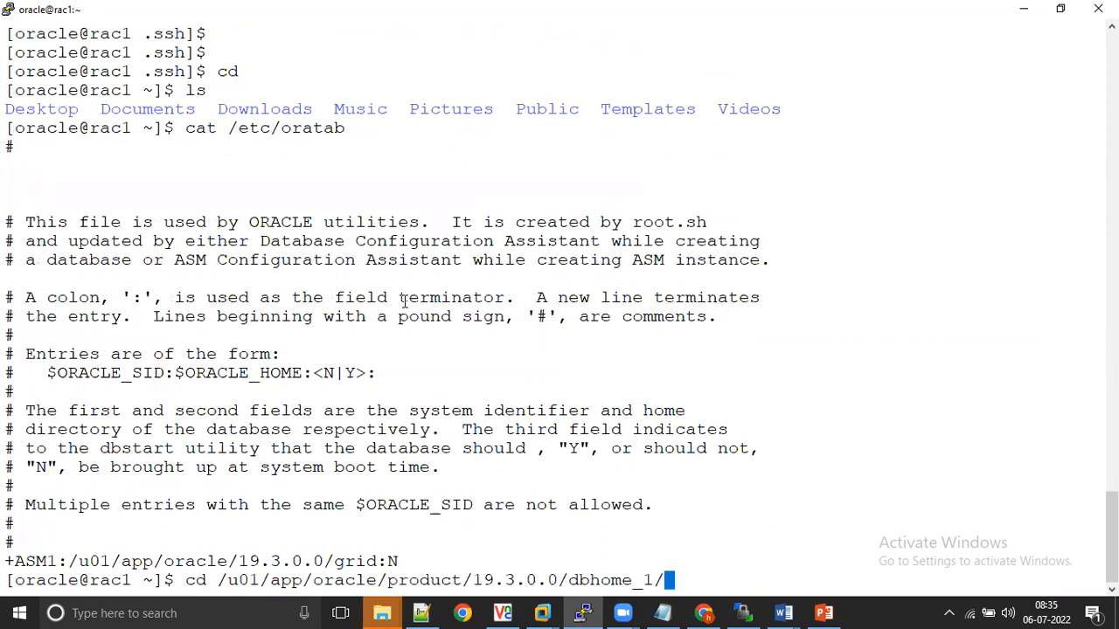
{"action": "key", "text": "Return"}
{"action": "type", "text": "ls"}
{"action": "key", "text": "Return"}
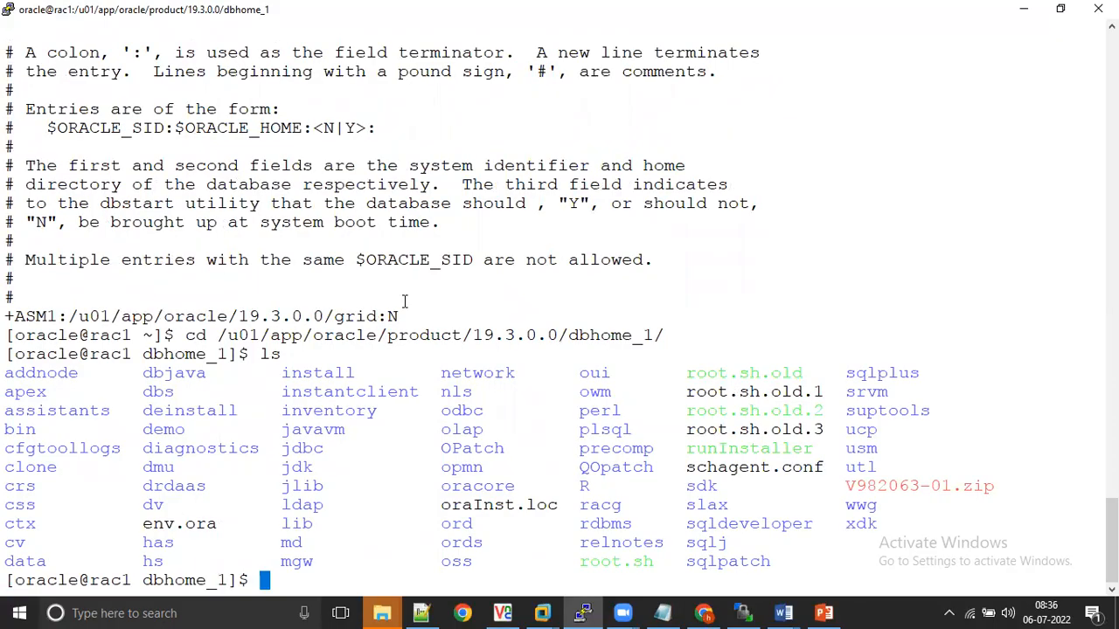
Step: Switch back to VNC Viewer and select Automatic Storage Management (ASM) as the database files storage type
{"action": "key", "text": "alt+Tab"}
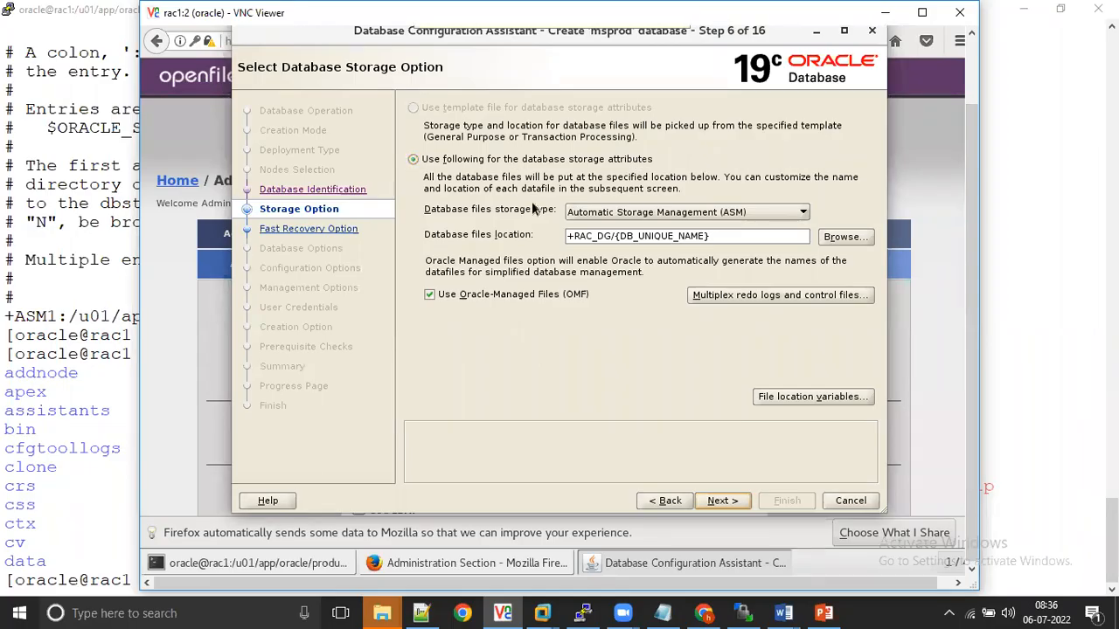
{"action": "left_click", "coordinate": [802, 214]}
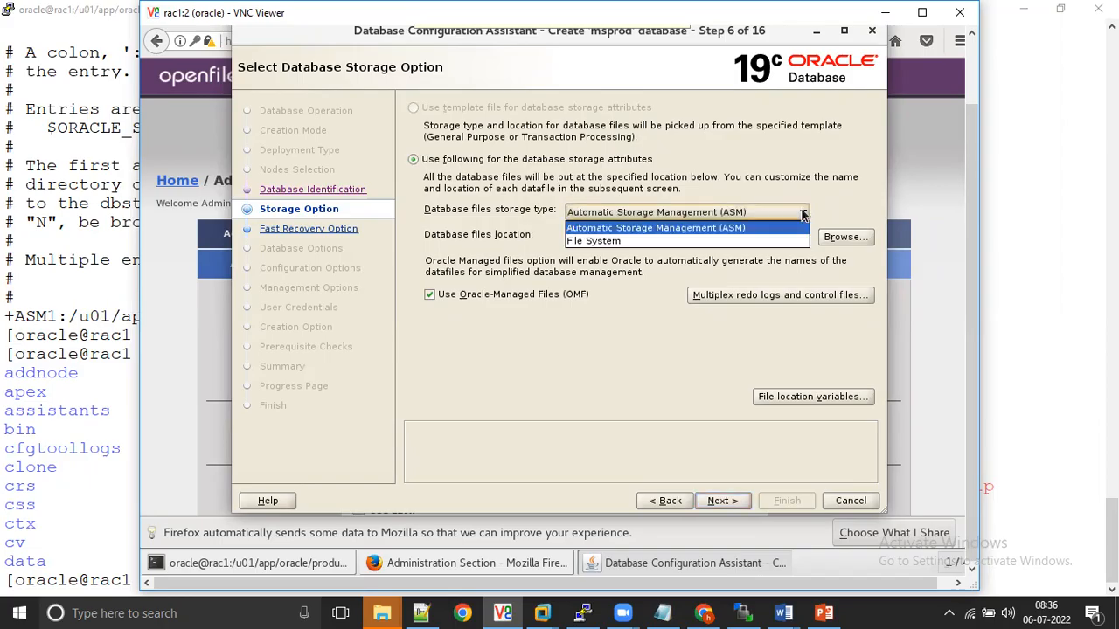
{"action": "left_click", "coordinate": [639, 231]}
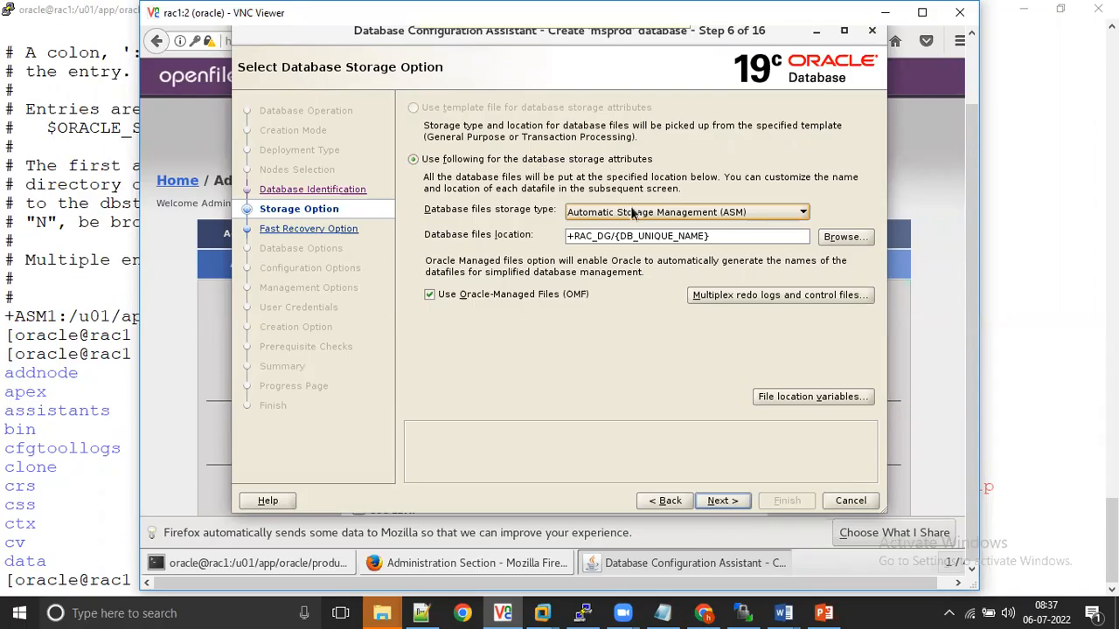
Step: Keep +RAC_DG/{DB_UNIQUE_NAME} as the database files location and continue without a fast recovery area, archiving, Database Vault or Label Security
{"action": "left_click", "coordinate": [719, 236]}
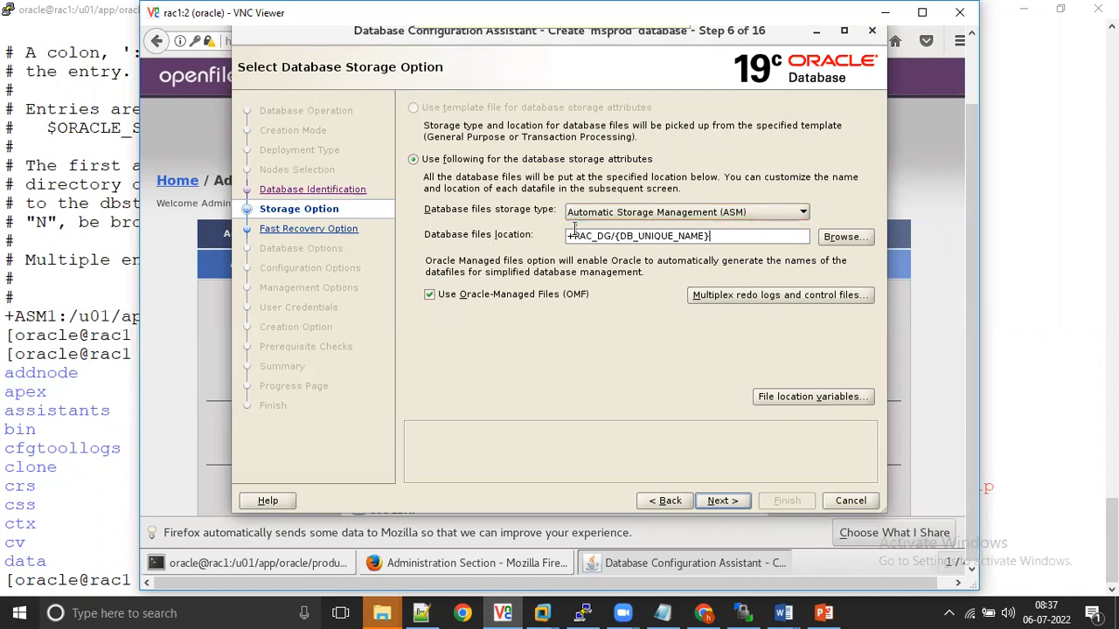
{"action": "left_click_drag", "start_coordinate": [567, 236], "coordinate": [711, 233]}
{"action": "left_click", "coordinate": [718, 231]}
{"action": "triple_click", "coordinate": [719, 233]}
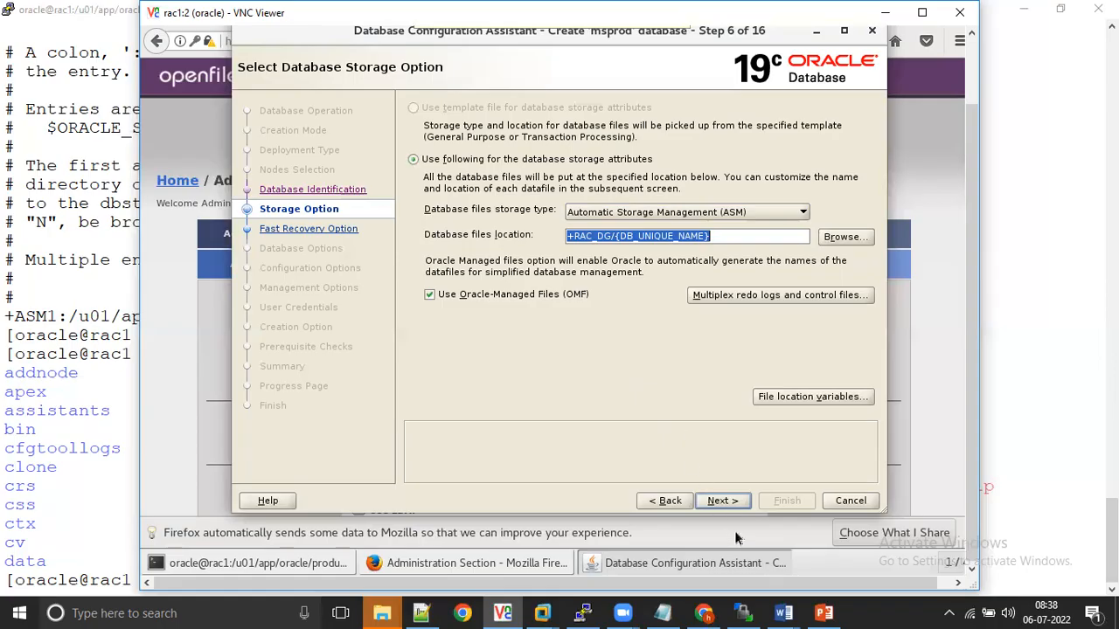
{"action": "left_click", "coordinate": [720, 501]}
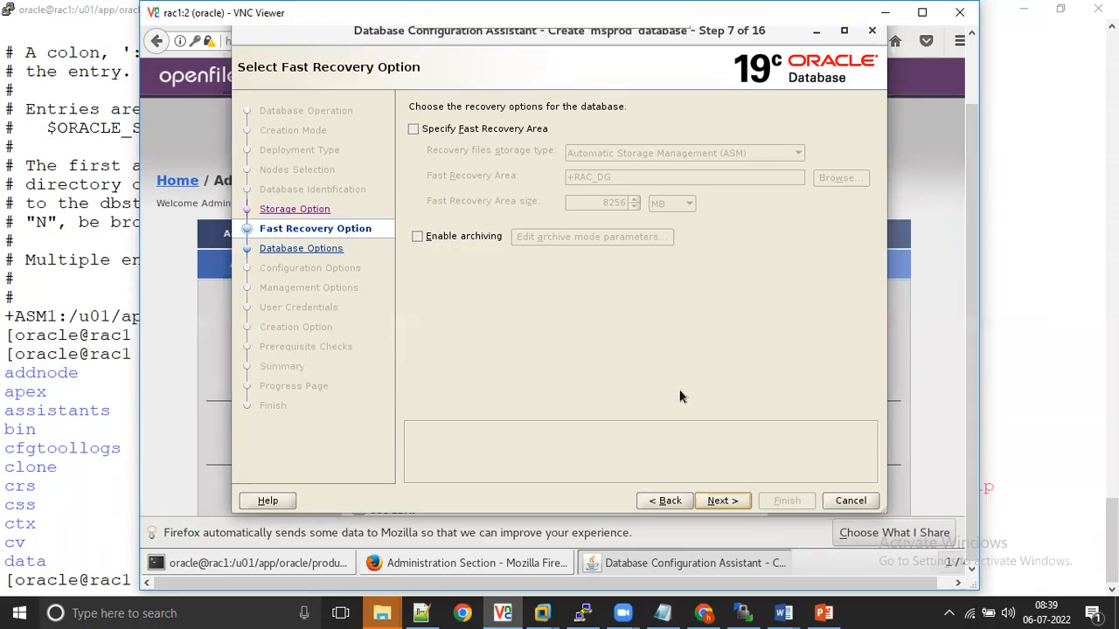
{"action": "left_click", "coordinate": [726, 500]}
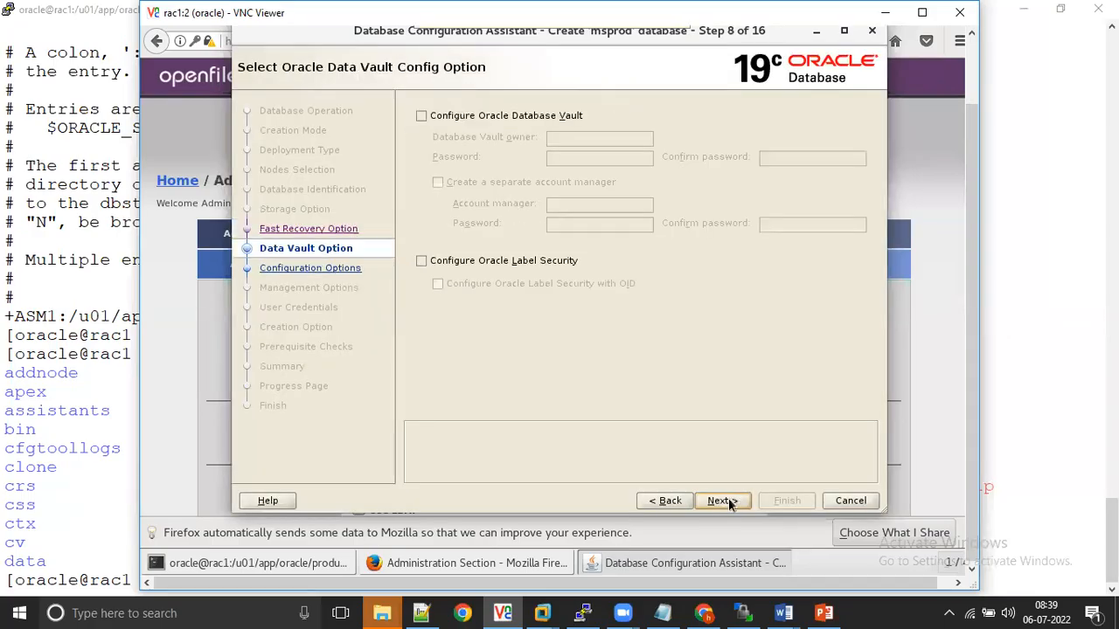
{"action": "left_click", "coordinate": [729, 502]}
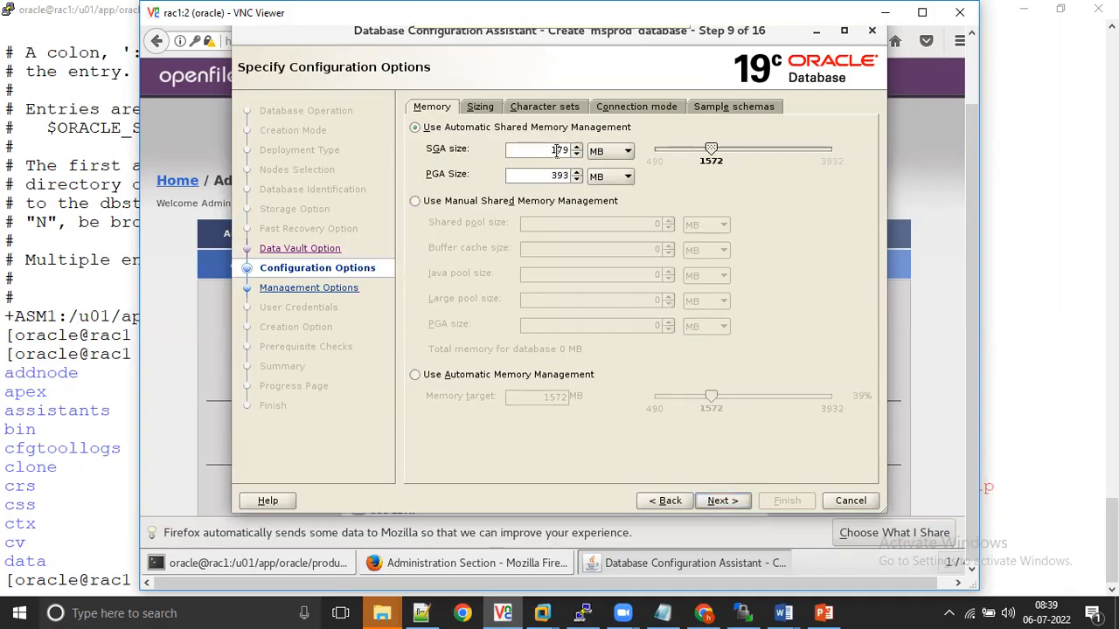
Step: Set the SGA size to 800 MB and the PGA size to 200 MB under Automatic Shared Memory Management, and continue
{"action": "type", "text": "800"}
{"action": "key", "text": "BackSpace"}
{"action": "left_click", "coordinate": [552, 175]}
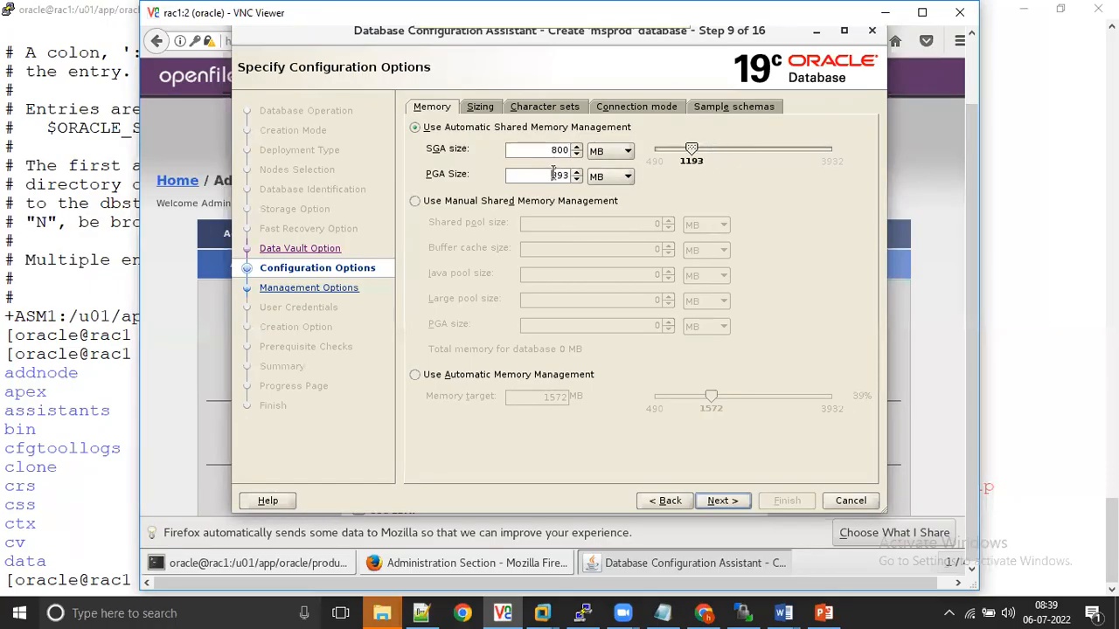
{"action": "key", "text": "BackSpace"}
{"action": "key", "text": "BackSpace"}
{"action": "key", "text": "BackSpace"}
{"action": "type", "text": "200"}
{"action": "left_click", "coordinate": [722, 501]}
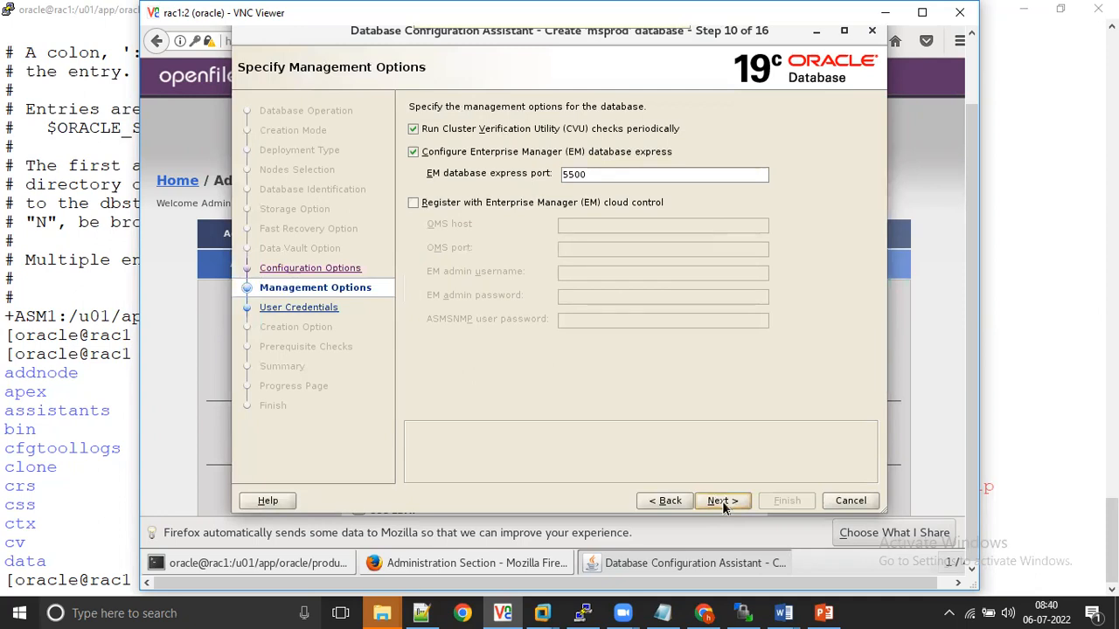
Step: Disable Enterprise Manager database express and the periodic Cluster Verification Utility checks, and continue to the user credentials
{"action": "left_click", "coordinate": [413, 153]}
{"action": "left_click", "coordinate": [413, 129]}
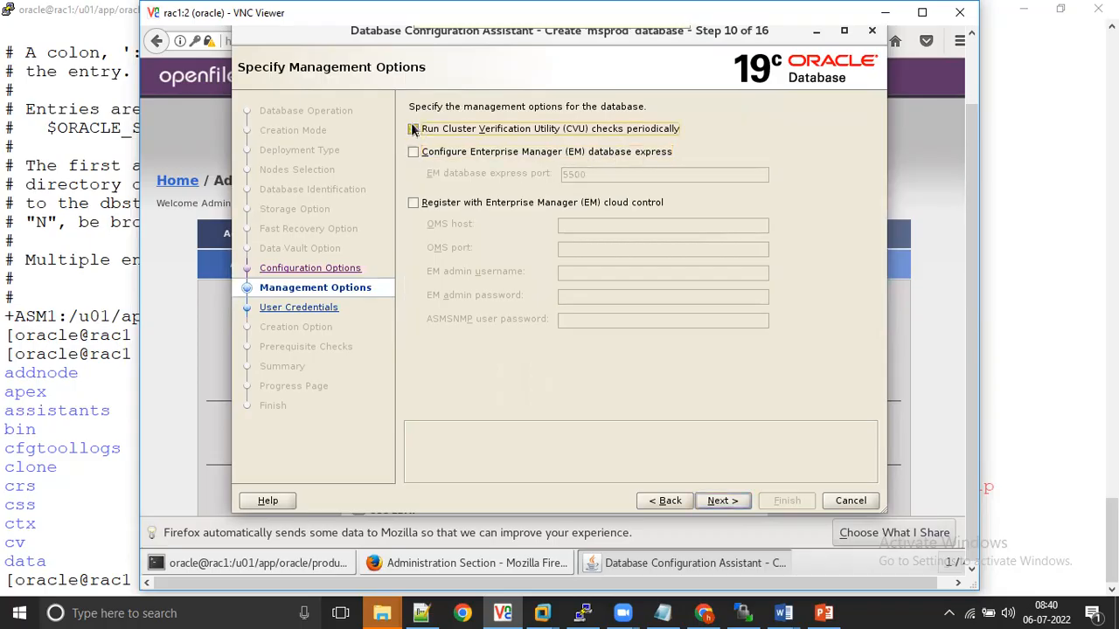
{"action": "left_click", "coordinate": [722, 501]}
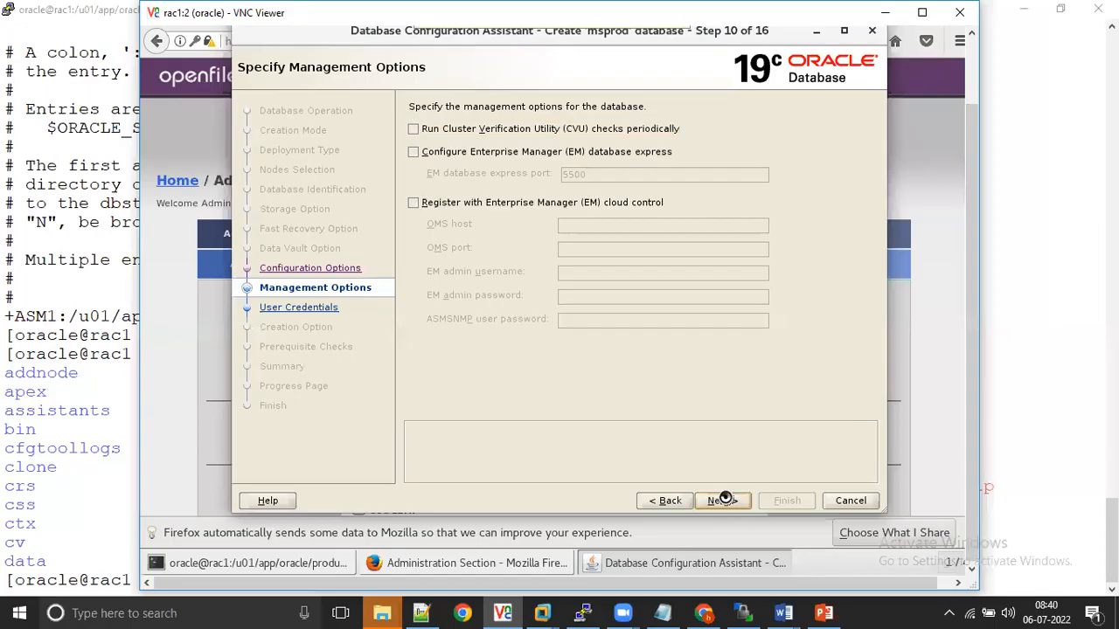
Step: Use the same administrative password for all accounts, enter and confirm the password, and accept it despite the recommended standards
{"action": "left_click", "coordinate": [555, 243]}
{"action": "left_click", "coordinate": [540, 265]}
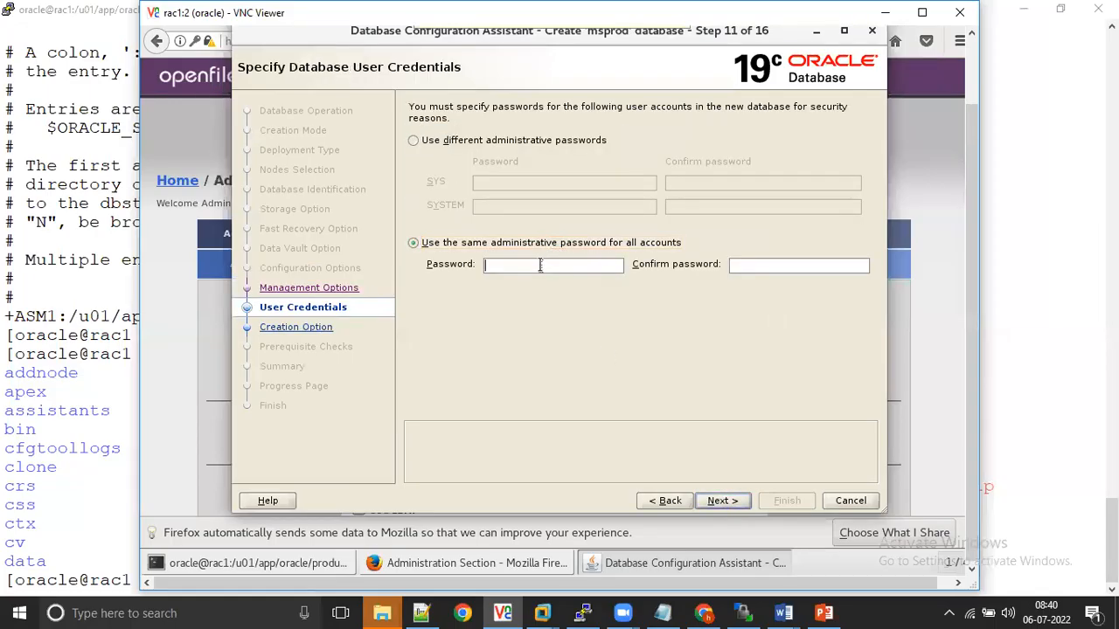
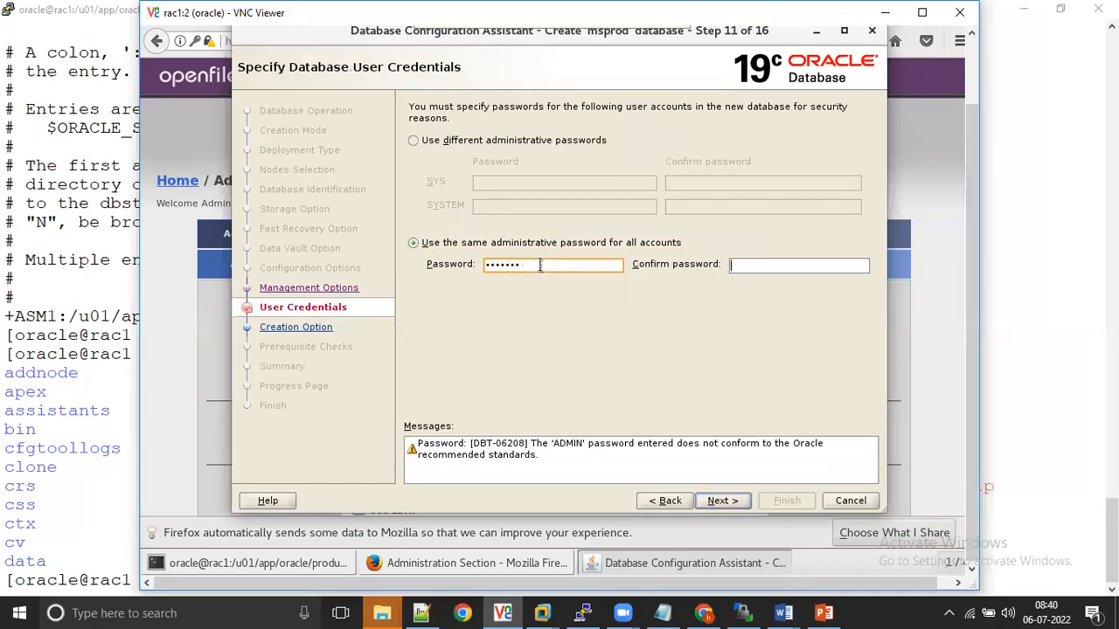
{"action": "key", "text": "Tab"}
{"action": "left_click", "coordinate": [720, 500]}
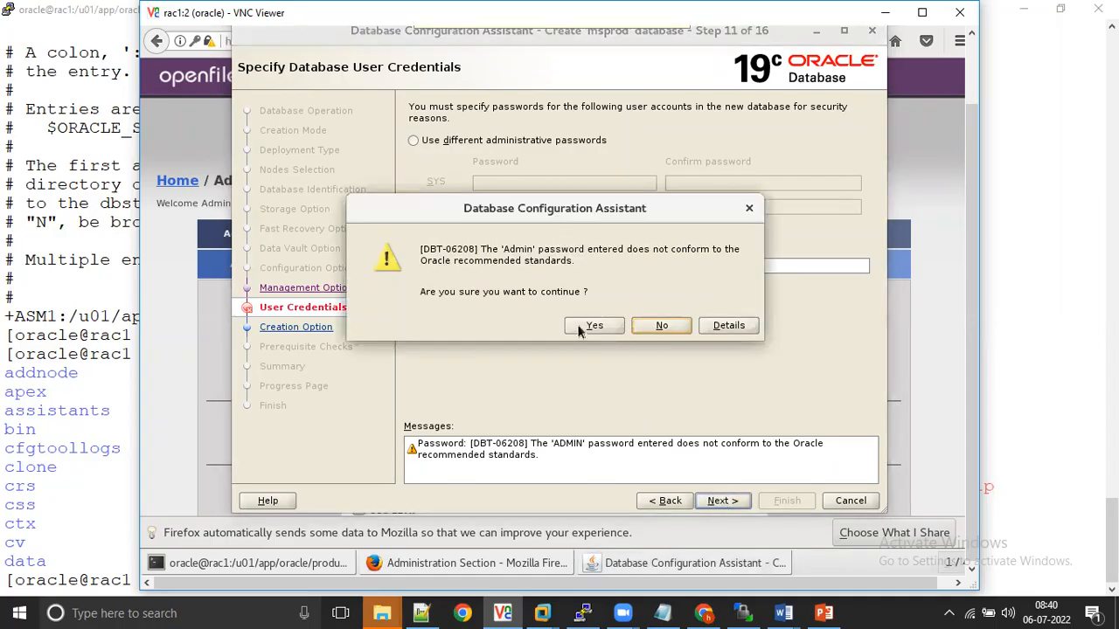
{"action": "left_click", "coordinate": [593, 326]}
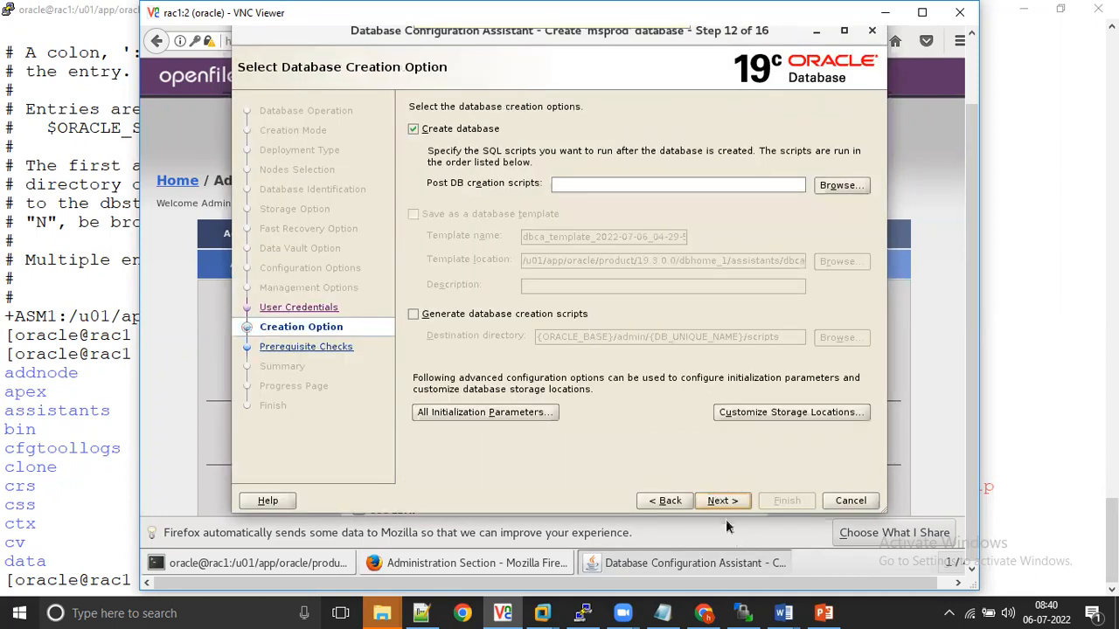
Step: Run the prerequisite checks with the Create database option, ignore all failed checks, and continue to the summary
{"action": "left_click", "coordinate": [715, 500]}
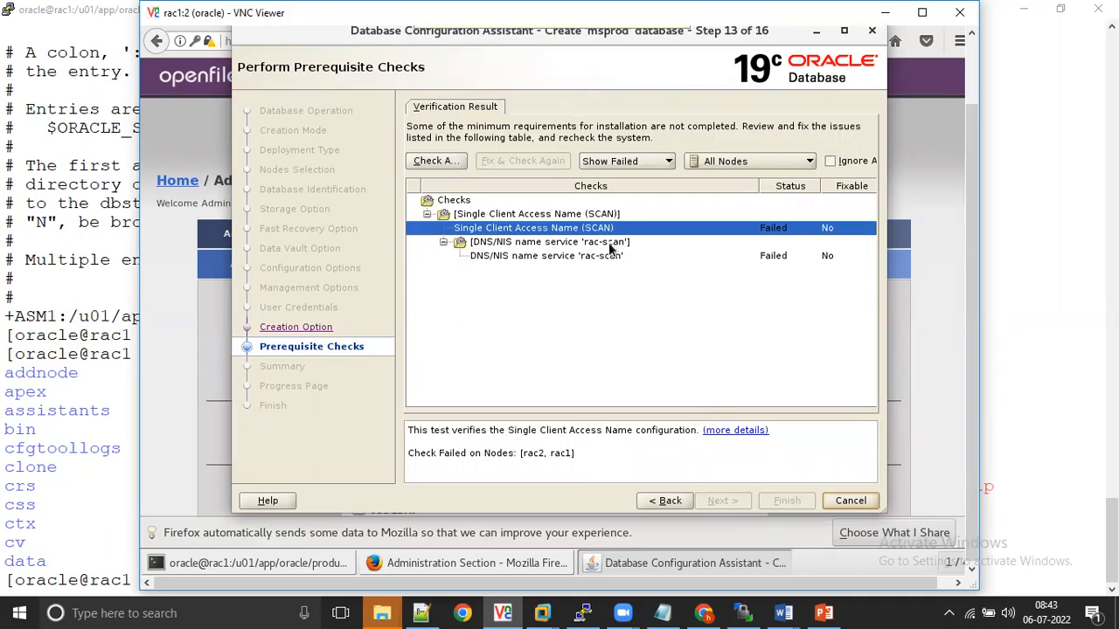
{"action": "left_click", "coordinate": [830, 163]}
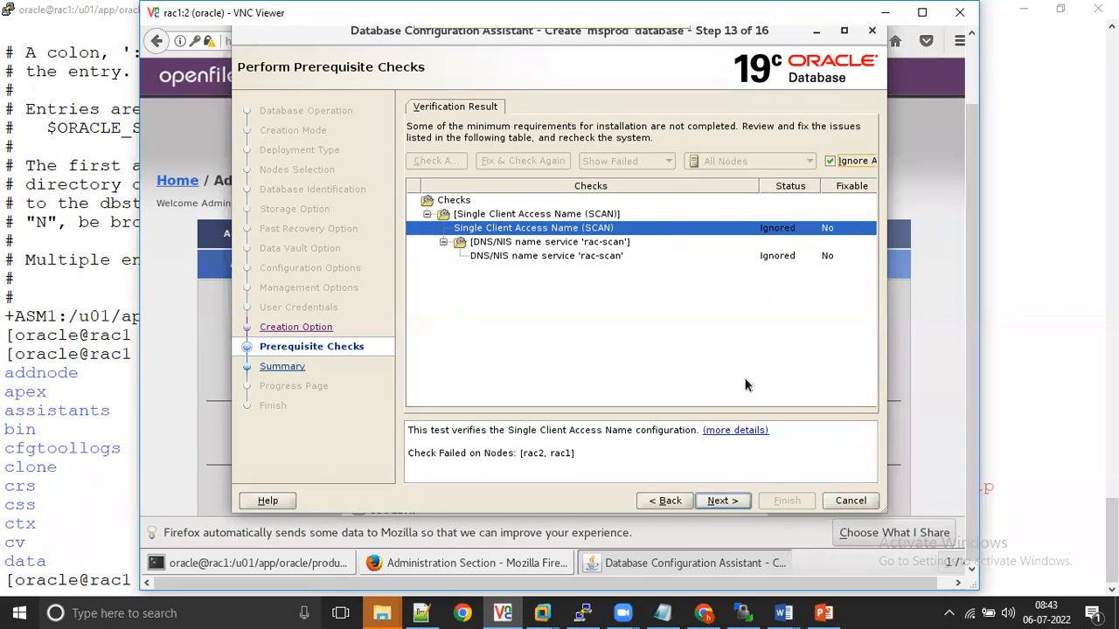
{"action": "left_click", "coordinate": [720, 501]}
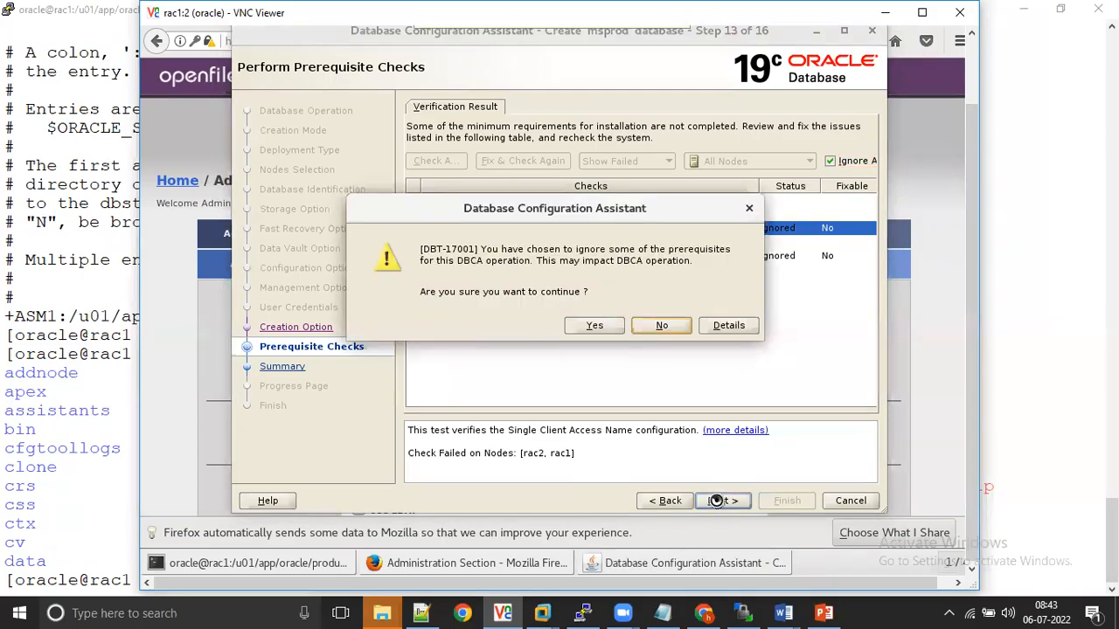
{"action": "left_click", "coordinate": [586, 326]}
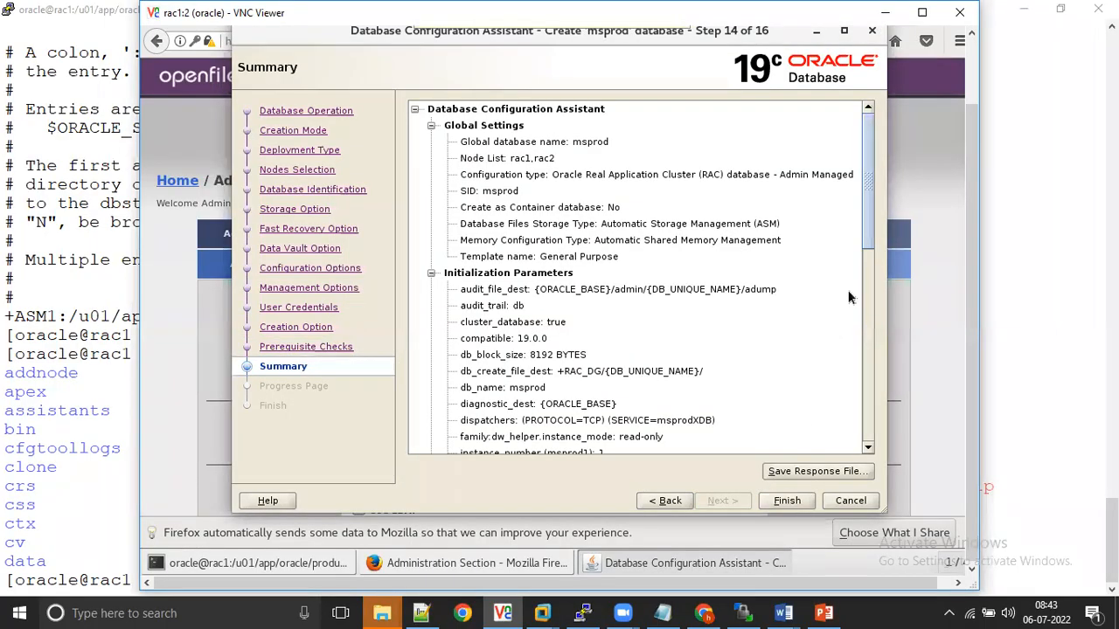
Step: Review the configuration summary down to the redo log groups and start creating the msprod database
{"action": "left_click_drag", "start_coordinate": [873, 226], "coordinate": [865, 428]}
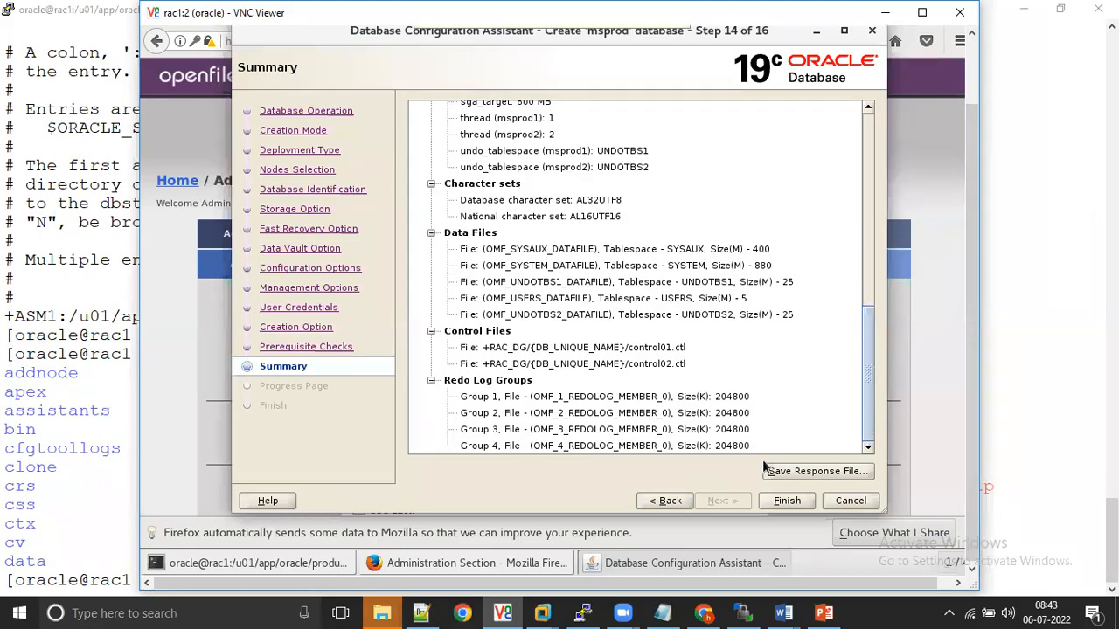
{"action": "left_click", "coordinate": [782, 501]}
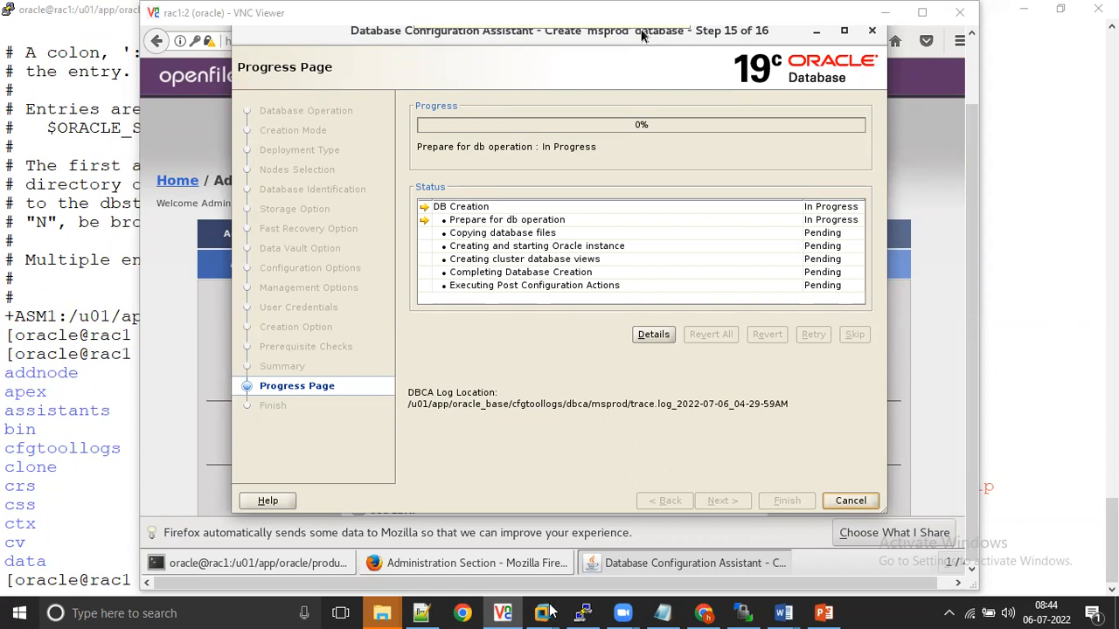
{"action": "left_click", "coordinate": [503, 612]}
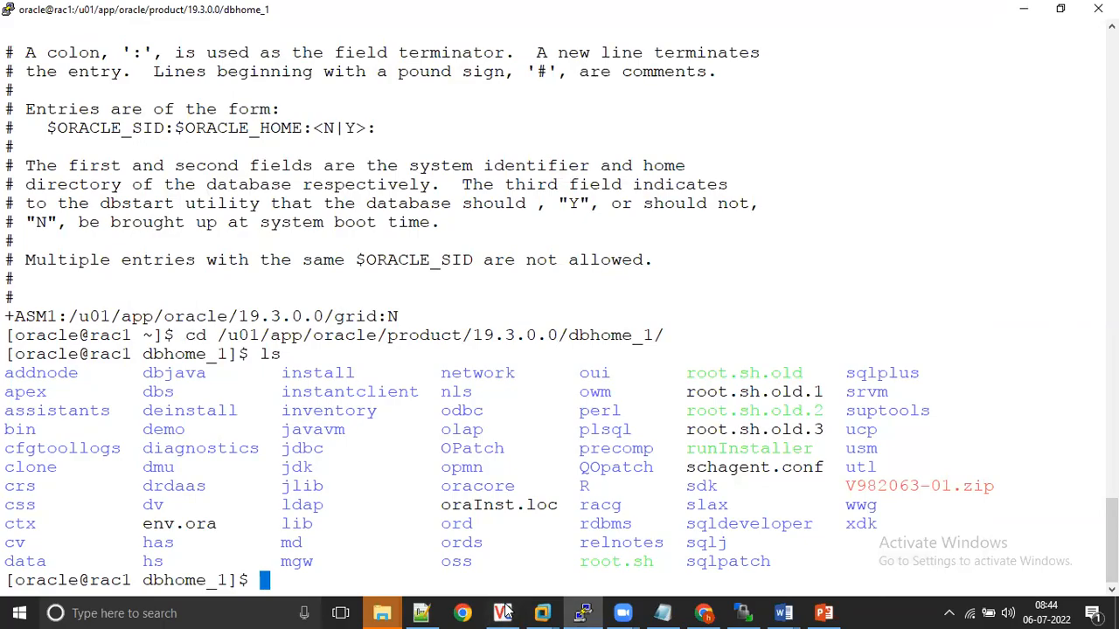
{"action": "left_click", "coordinate": [504, 610]}
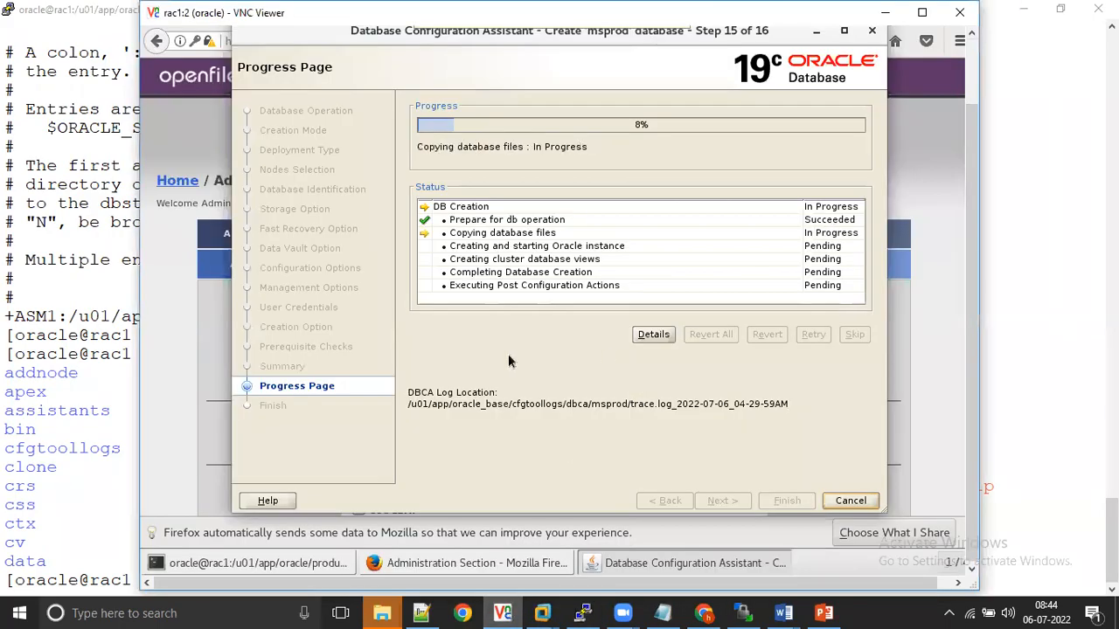
Step: Switch to the Openfiler page in Firefox and examine the existing volumes in the storage volume group
{"action": "left_click", "coordinate": [169, 327]}
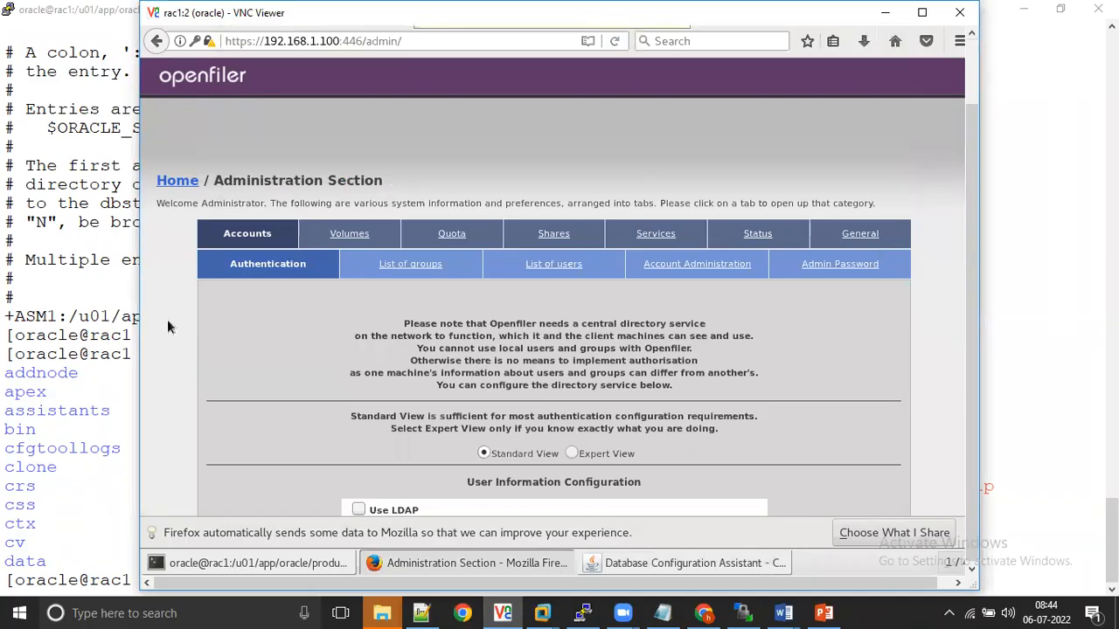
{"action": "left_click", "coordinate": [347, 242]}
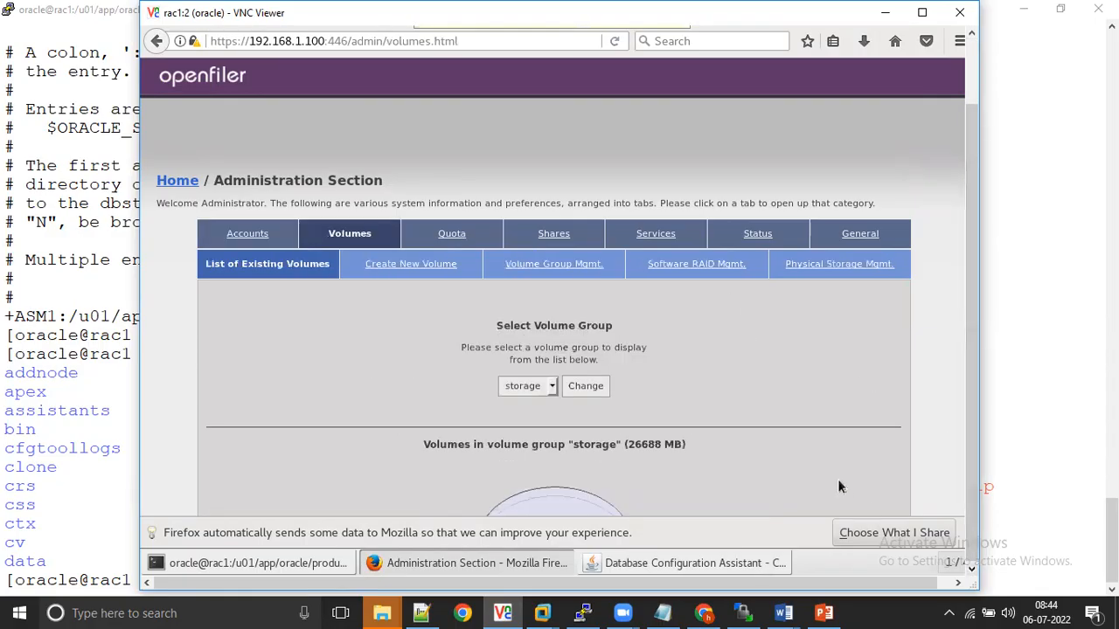
{"action": "scroll", "coordinate": [798, 387], "scroll_direction": "down", "scroll_amount": 2}
{"action": "scroll", "coordinate": [798, 387], "scroll_direction": "down", "scroll_amount": 5}
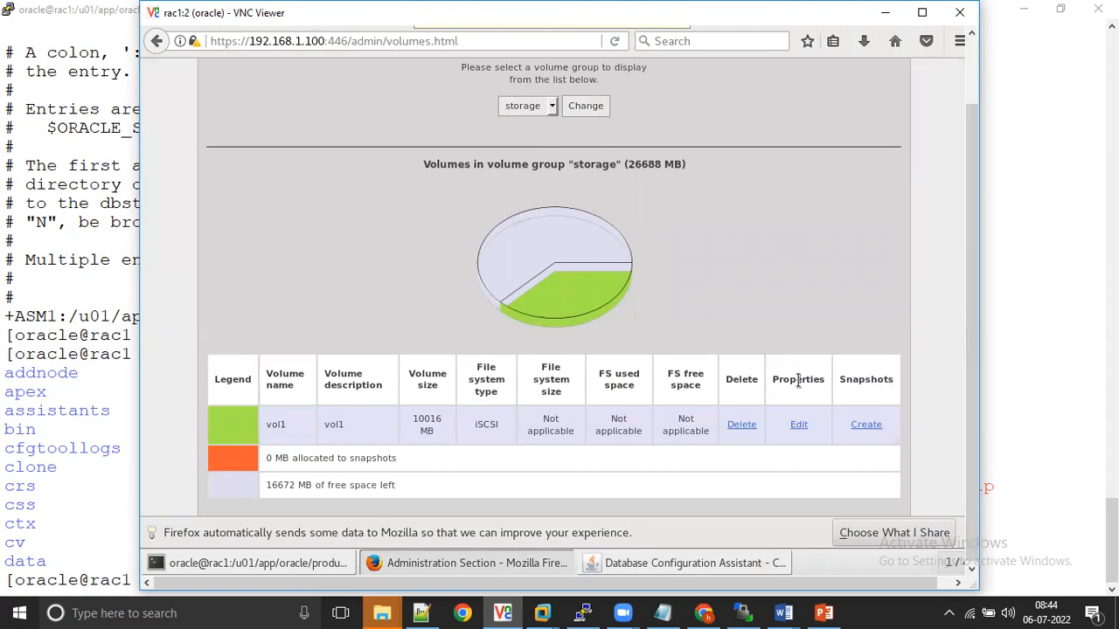
{"action": "scroll", "coordinate": [798, 386], "scroll_direction": "up", "scroll_amount": 7}
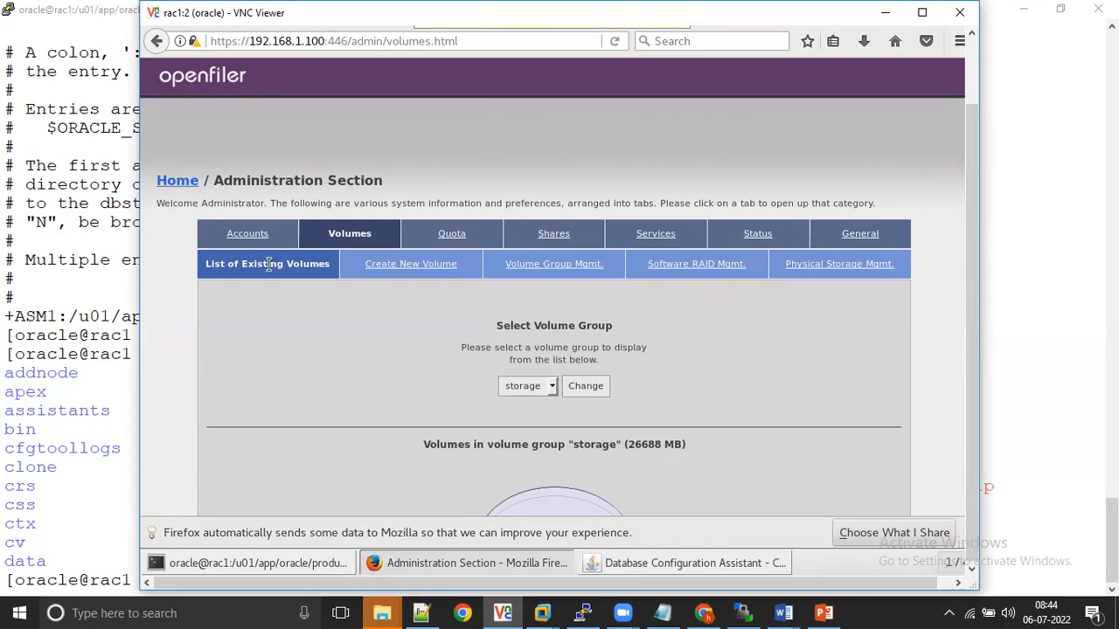
{"action": "scroll", "coordinate": [268, 264], "scroll_direction": "down", "scroll_amount": 5}
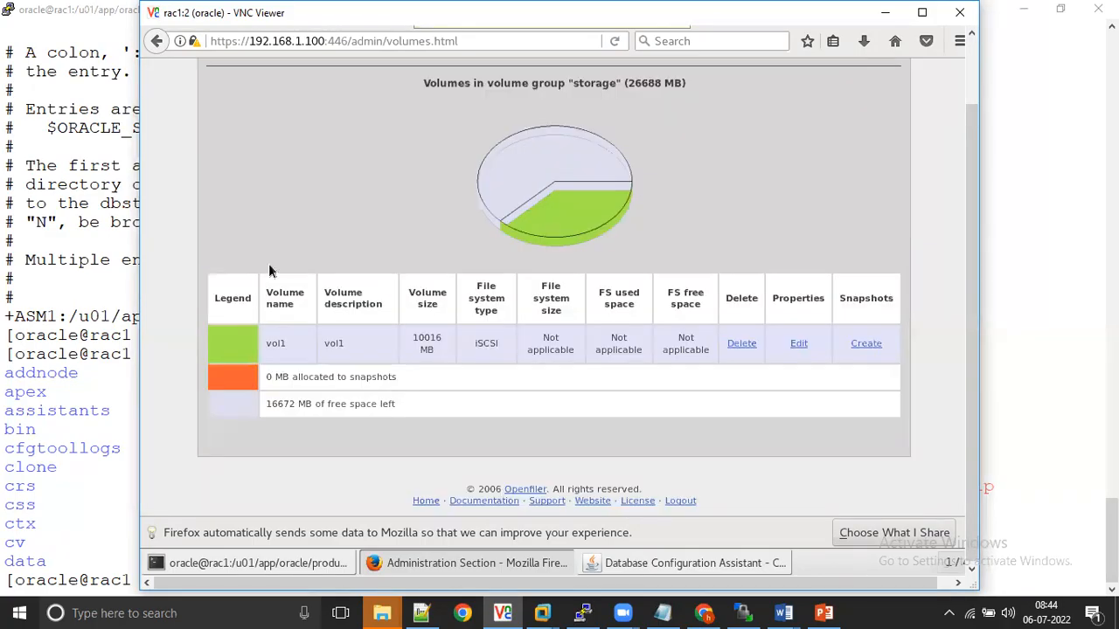
Step: Open the properties of volume vol1 and examine its space statistics, iSCSI CHAP authentication and host access configuration
{"action": "left_click", "coordinate": [808, 347]}
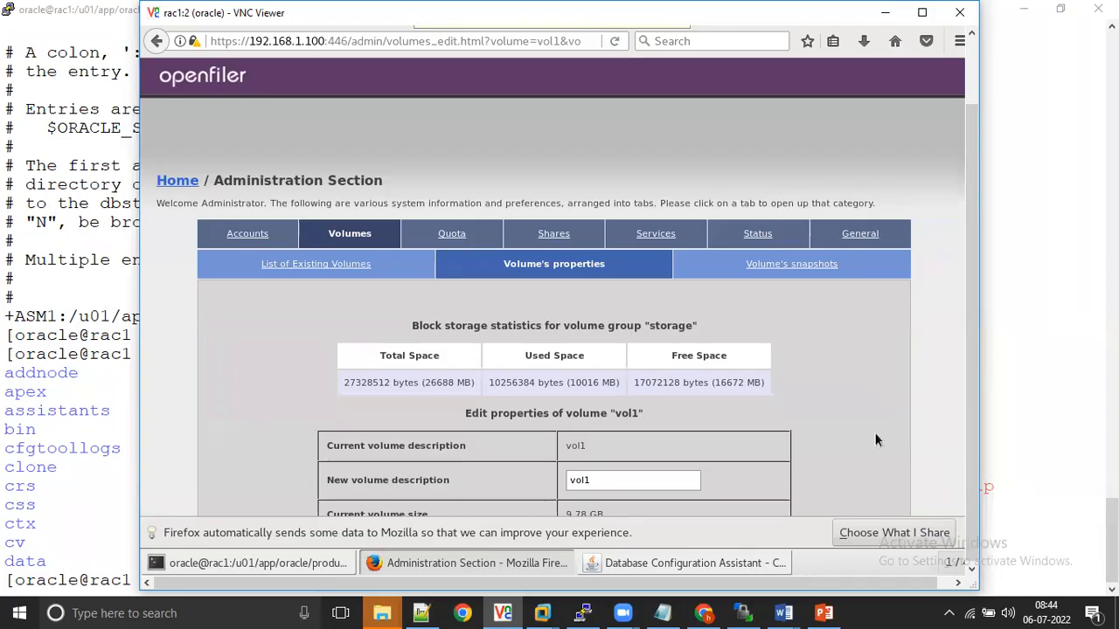
{"action": "left_click", "coordinate": [892, 234]}
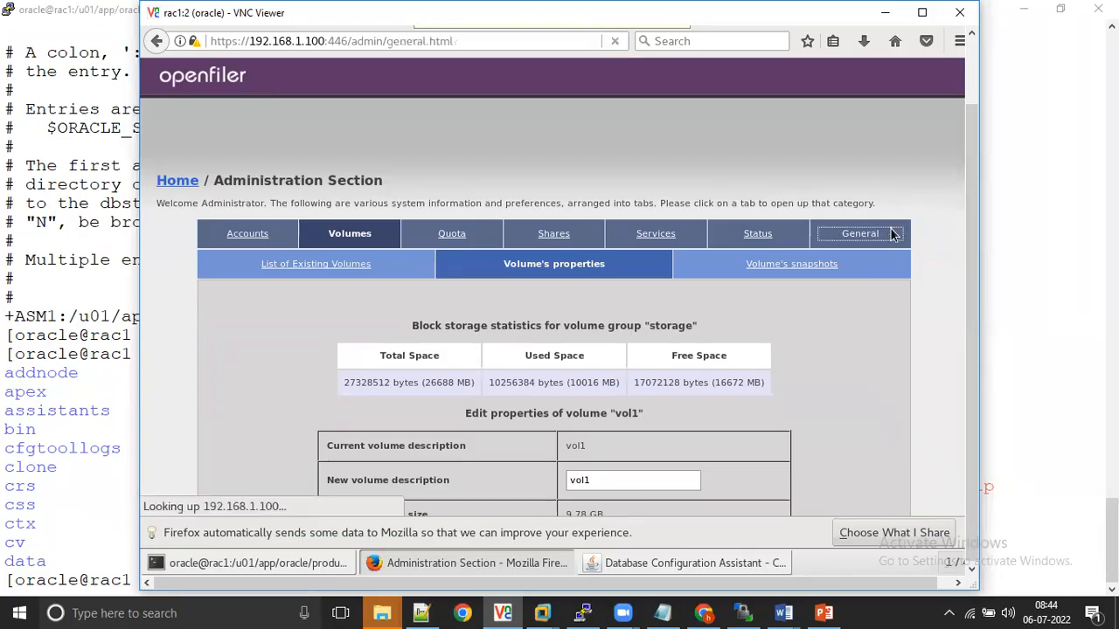
{"action": "left_click", "coordinate": [357, 239]}
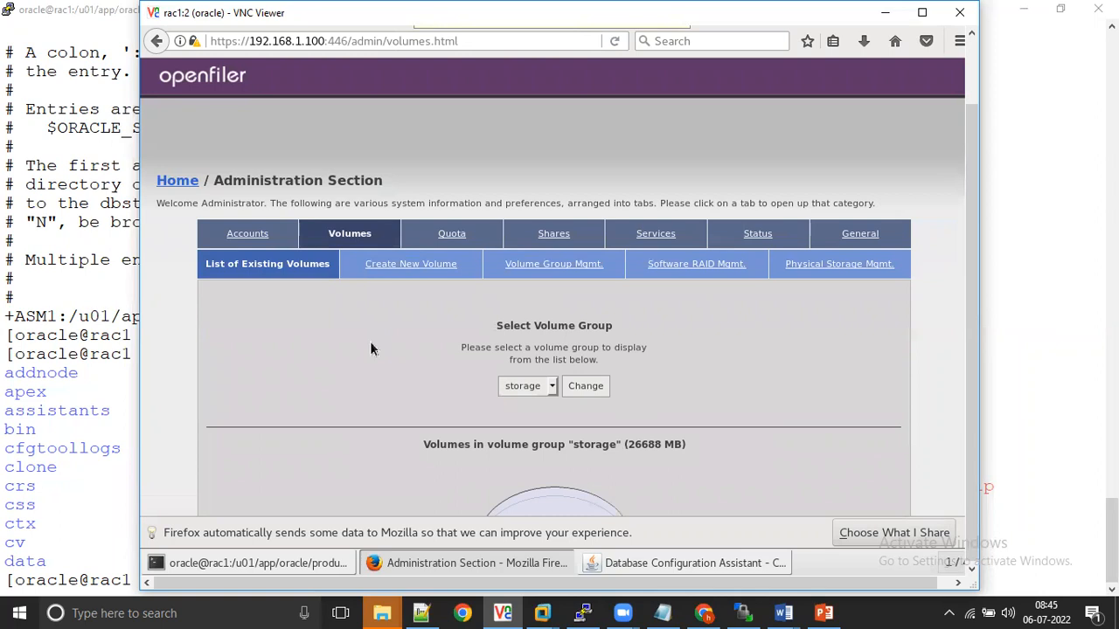
{"action": "scroll", "coordinate": [371, 343], "scroll_direction": "down", "scroll_amount": 5}
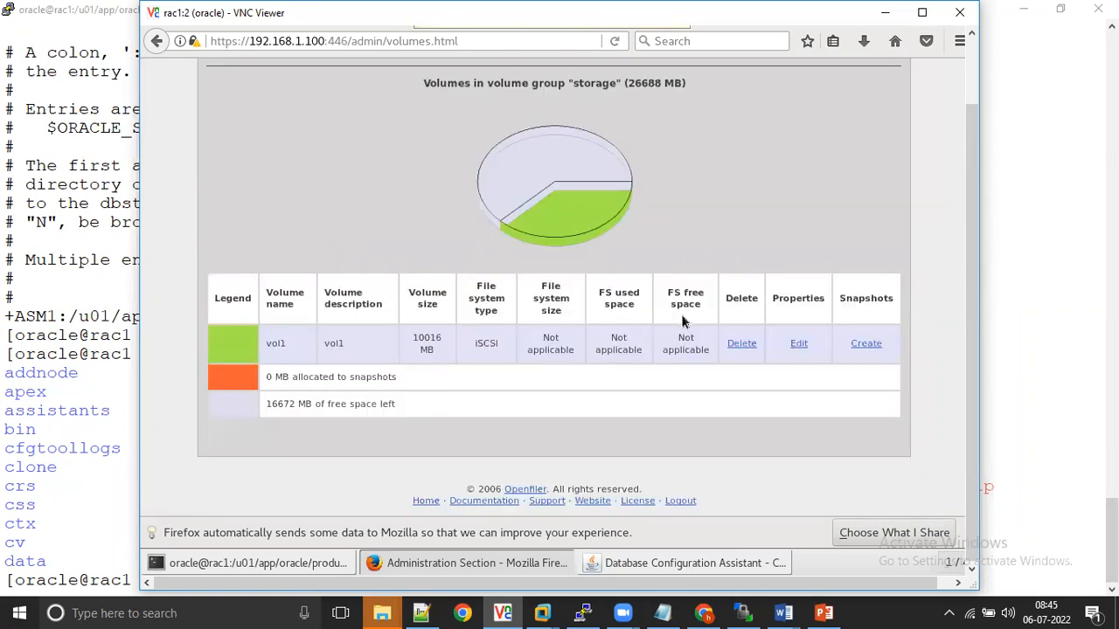
{"action": "left_click", "coordinate": [797, 346]}
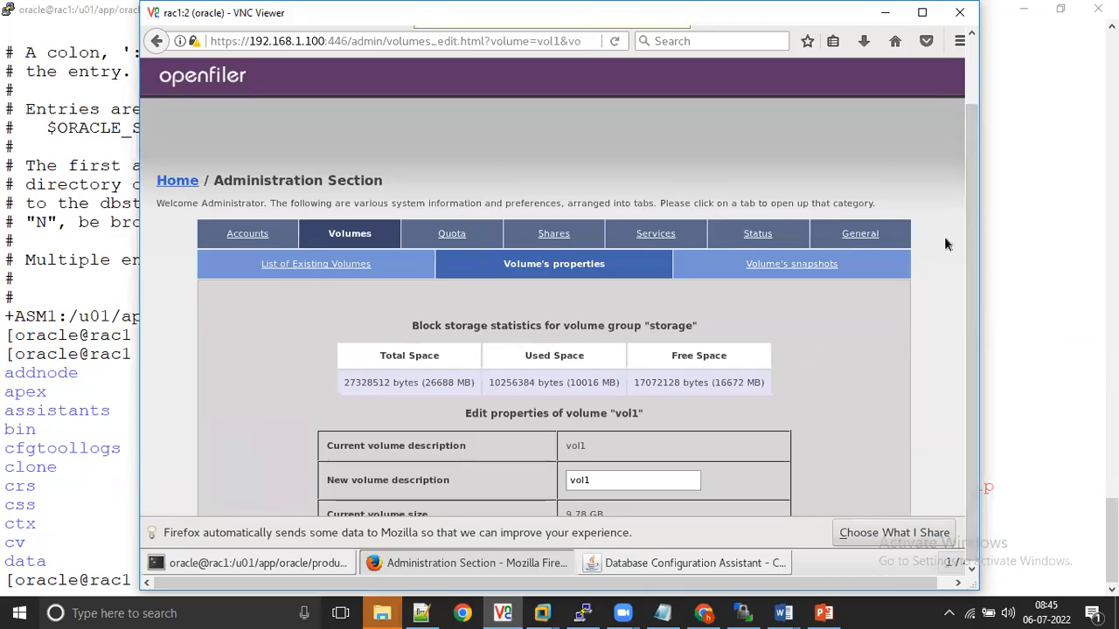
{"action": "scroll", "coordinate": [944, 245], "scroll_direction": "down", "scroll_amount": 10}
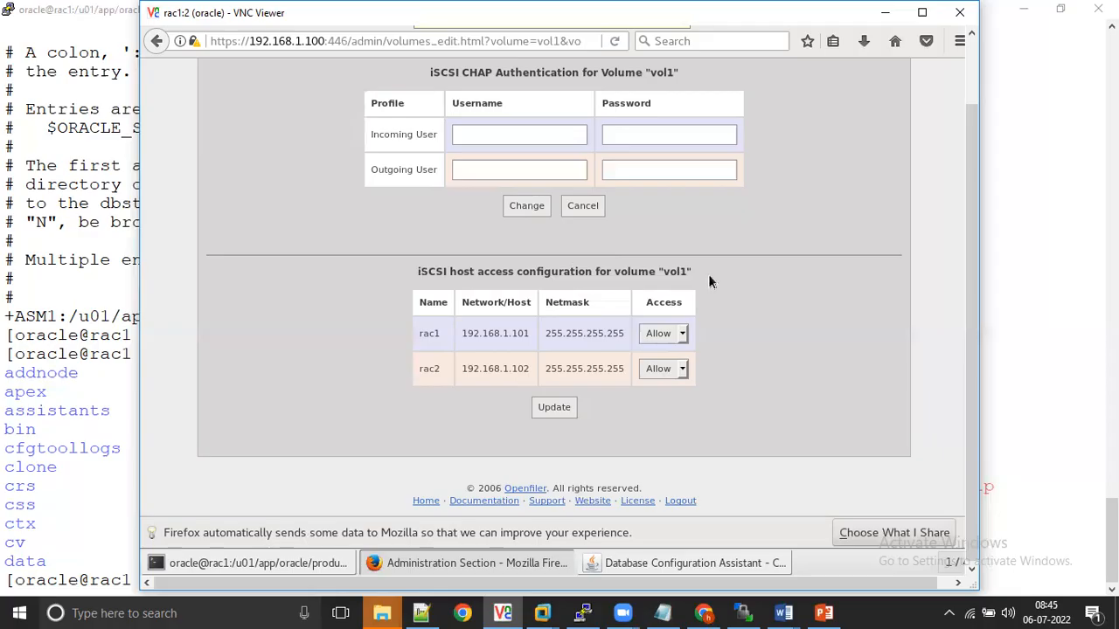
{"action": "left_click_drag", "start_coordinate": [968, 409], "coordinate": [962, 294]}
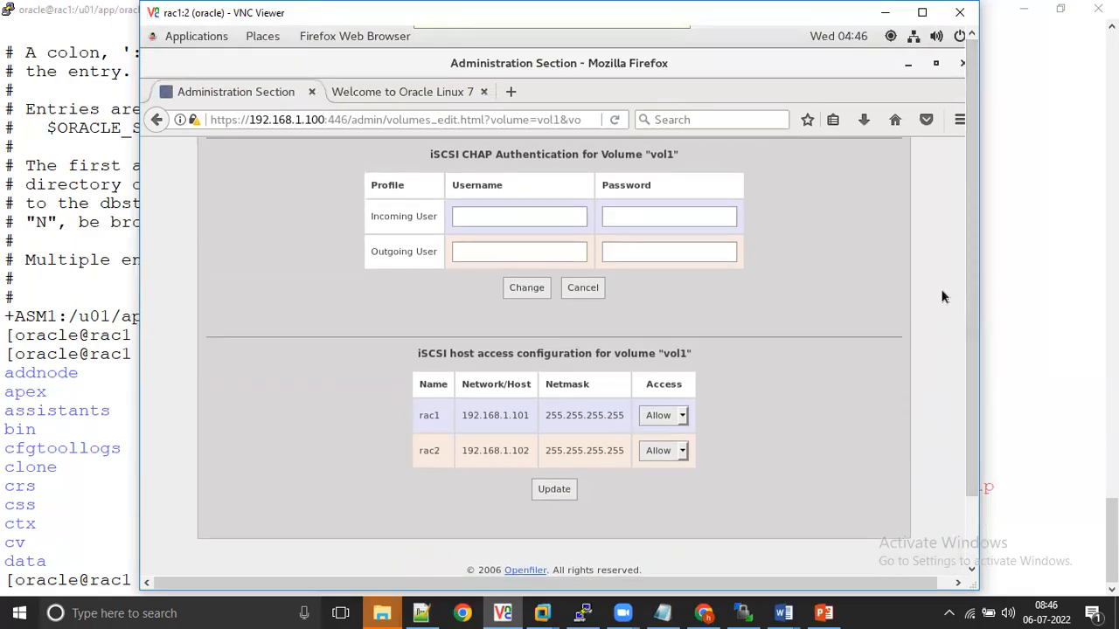
{"action": "scroll", "coordinate": [942, 296], "scroll_direction": "up", "scroll_amount": 3}
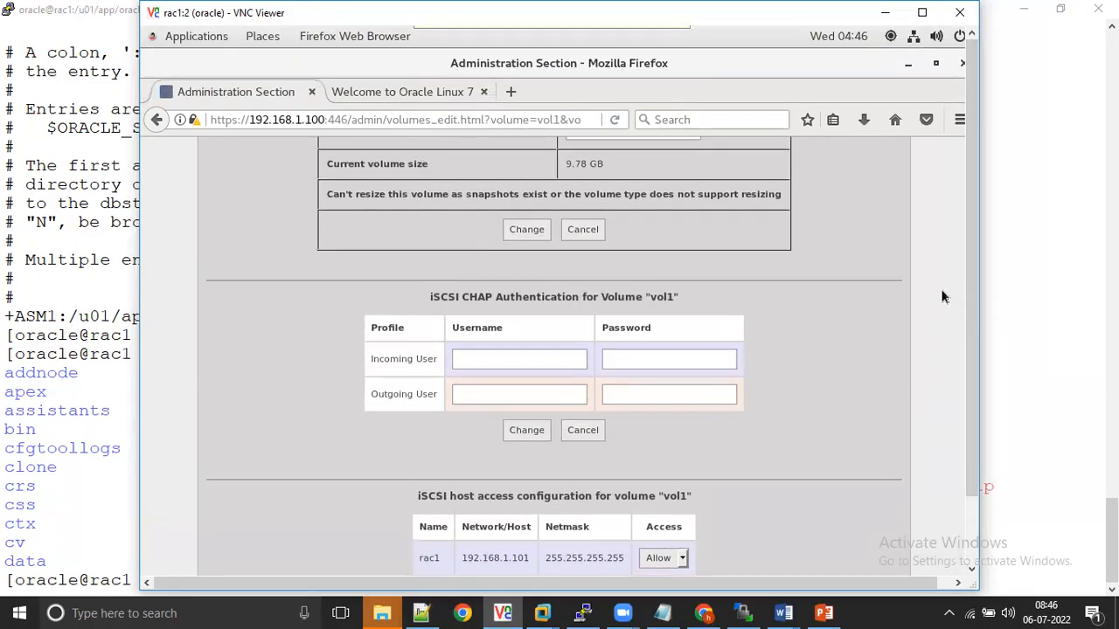
{"action": "scroll", "coordinate": [942, 296], "scroll_direction": "up", "scroll_amount": 5}
{"action": "scroll", "coordinate": [942, 297], "scroll_direction": "up", "scroll_amount": 1}
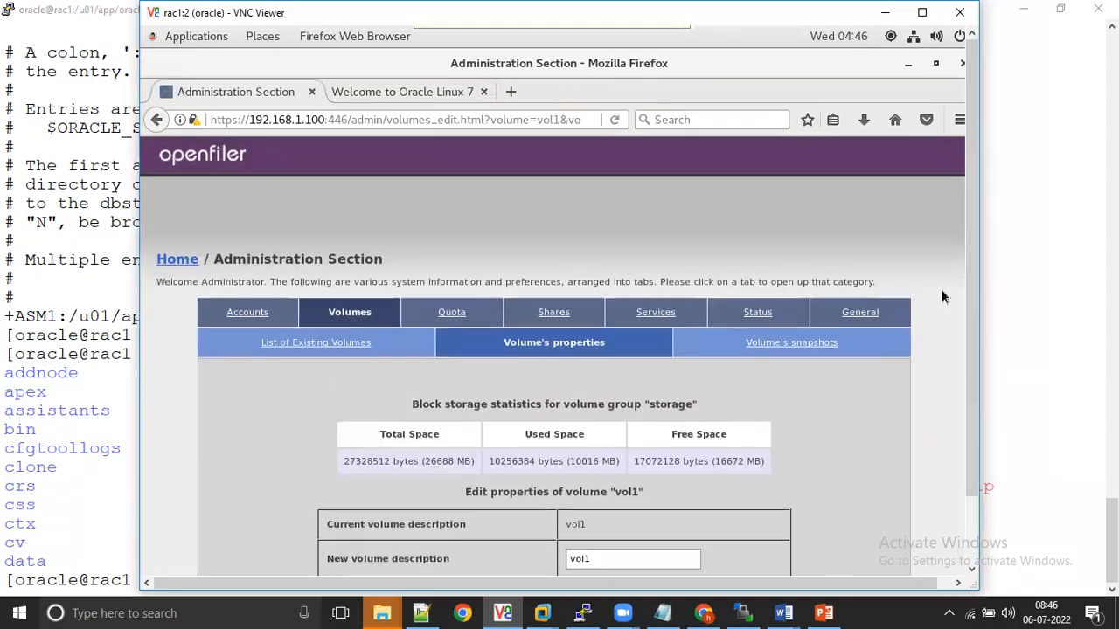
Step: Return to the Database Configuration Assistant in VNC Viewer and check the database creation progress
{"action": "left_click", "coordinate": [888, 17]}
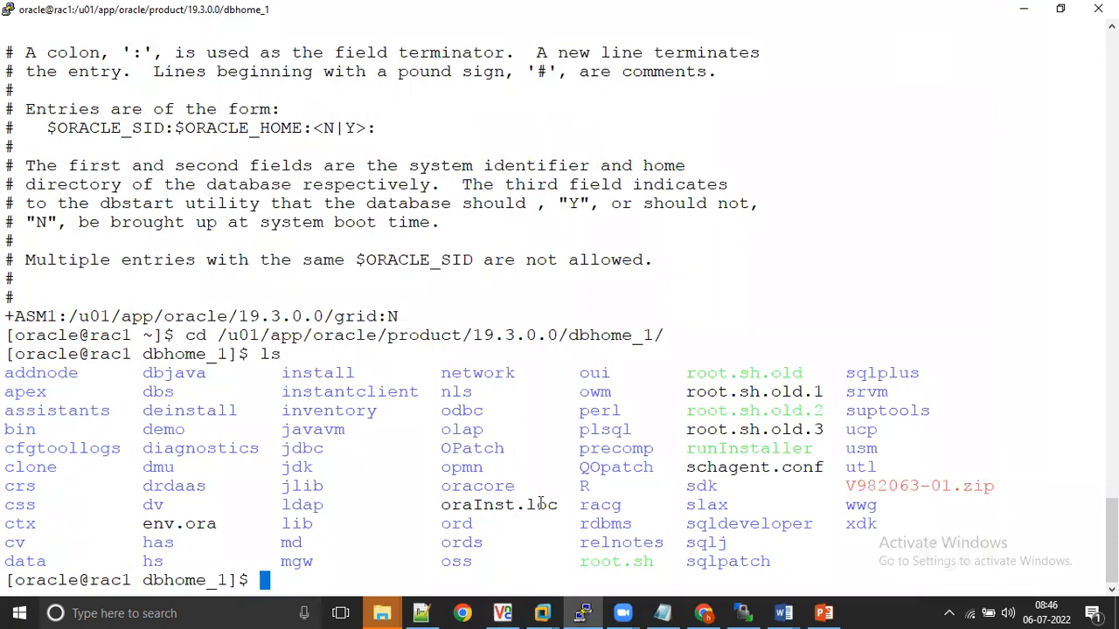
{"action": "left_click", "coordinate": [505, 612]}
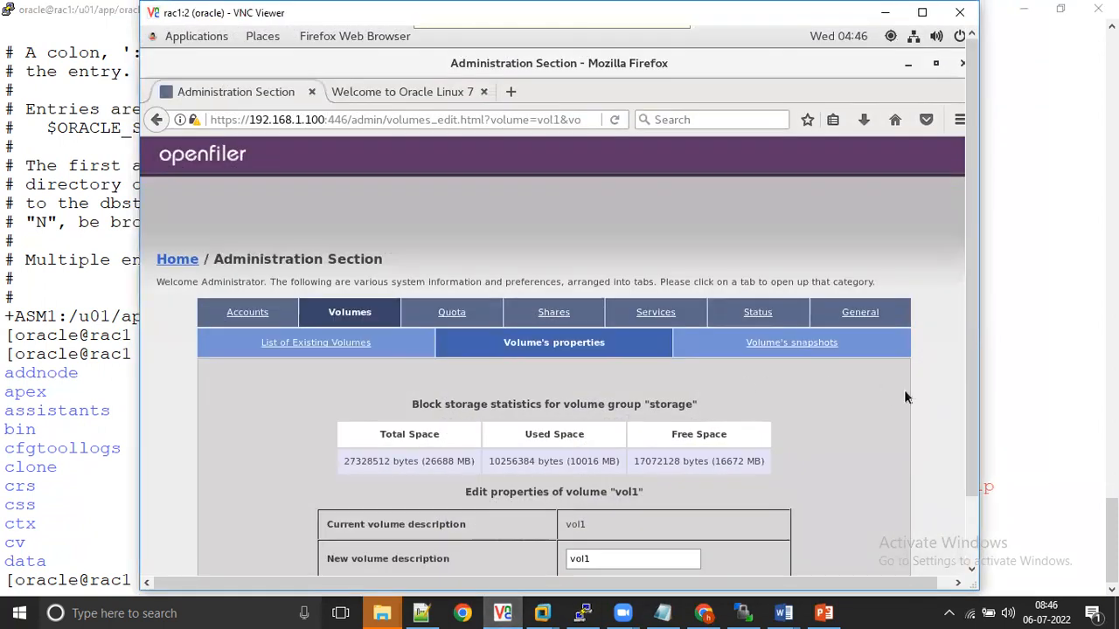
{"action": "scroll", "coordinate": [968, 413], "scroll_direction": "down", "scroll_amount": 2}
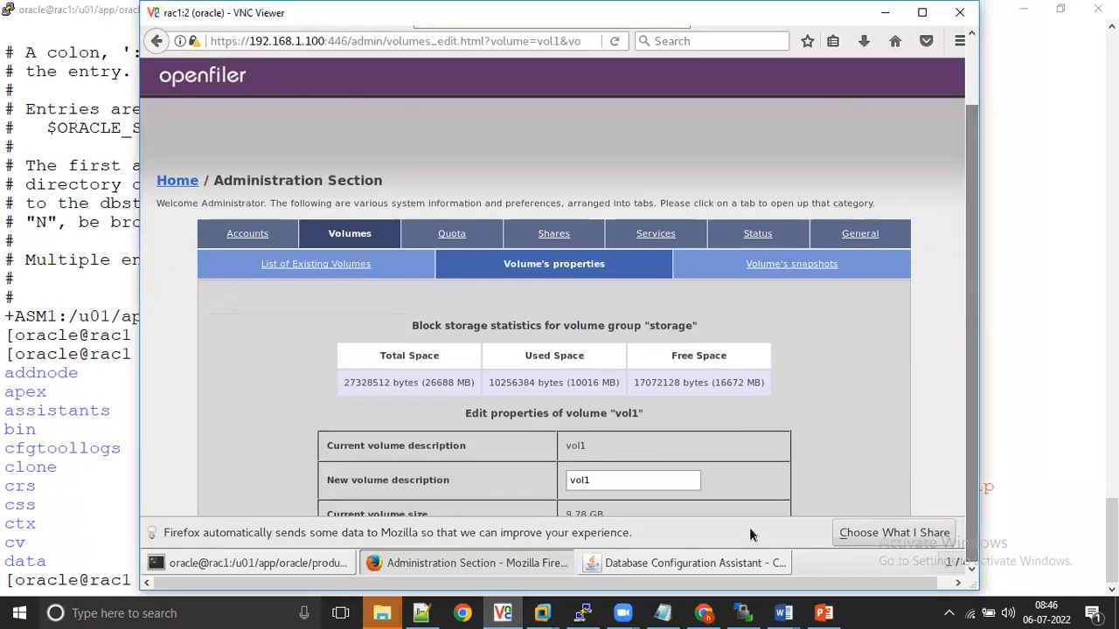
{"action": "left_click", "coordinate": [695, 562]}
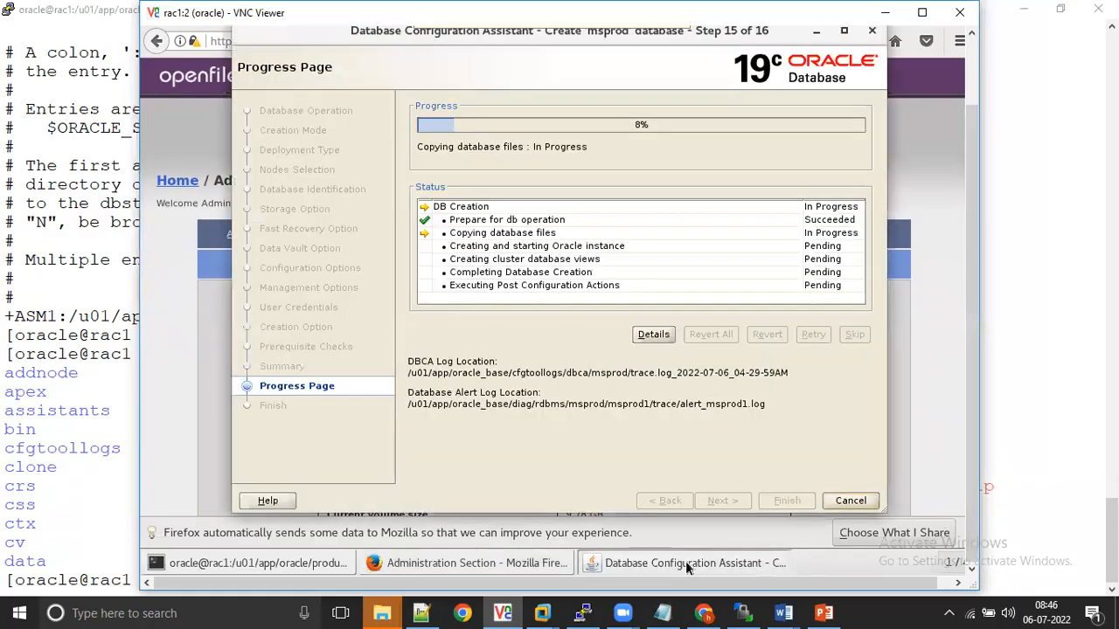